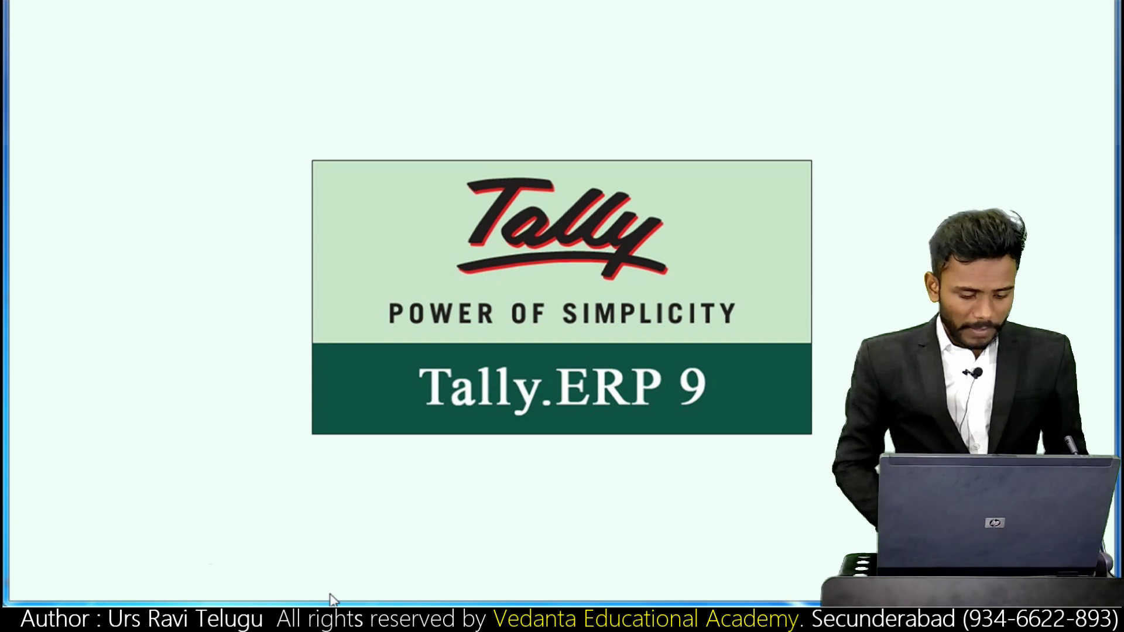
Step: From Gmail's Settings, go through Accounts and Import to the Google Account home page
{"action": "left_click", "coordinate": [331, 597]}
{"action": "right_click", "coordinate": [326, 592]}
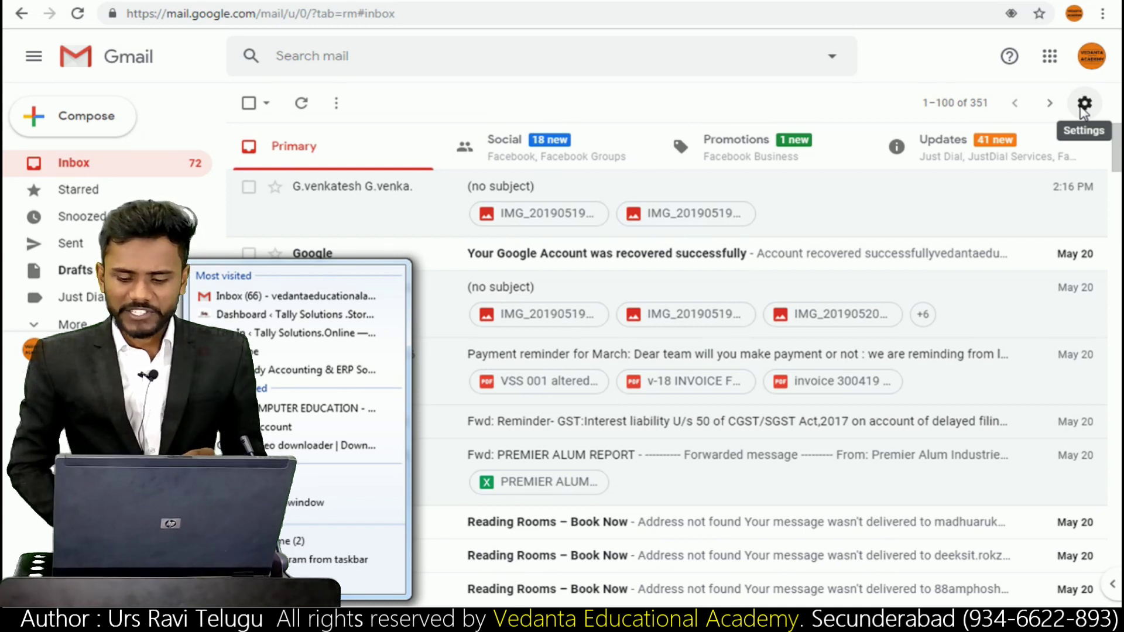
{"action": "left_click", "coordinate": [1082, 109]}
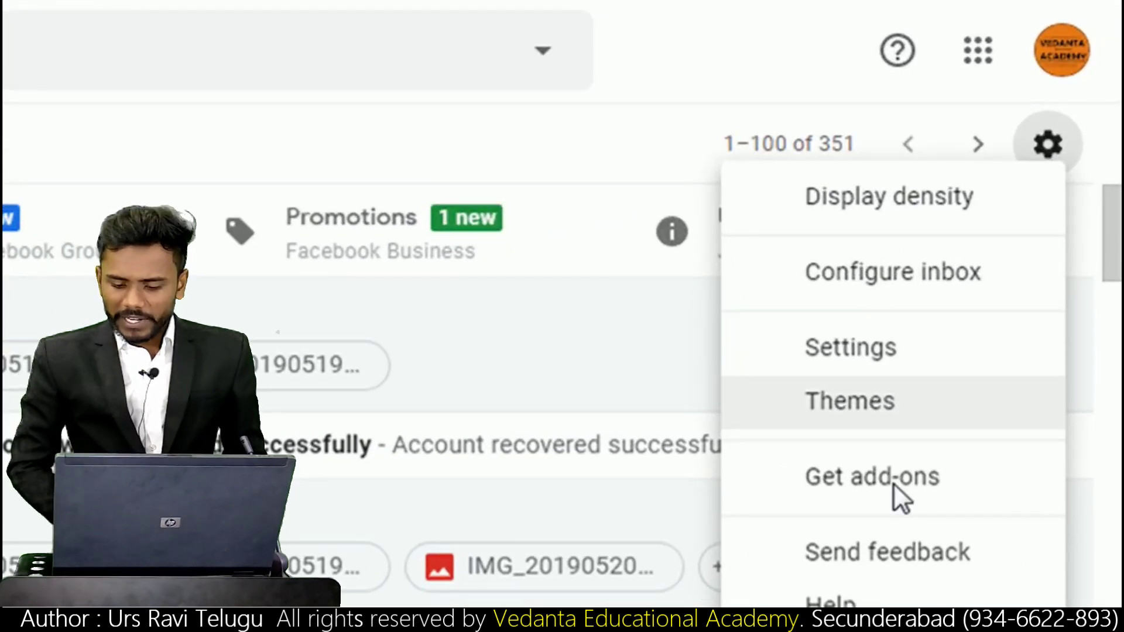
{"action": "left_click", "coordinate": [873, 356]}
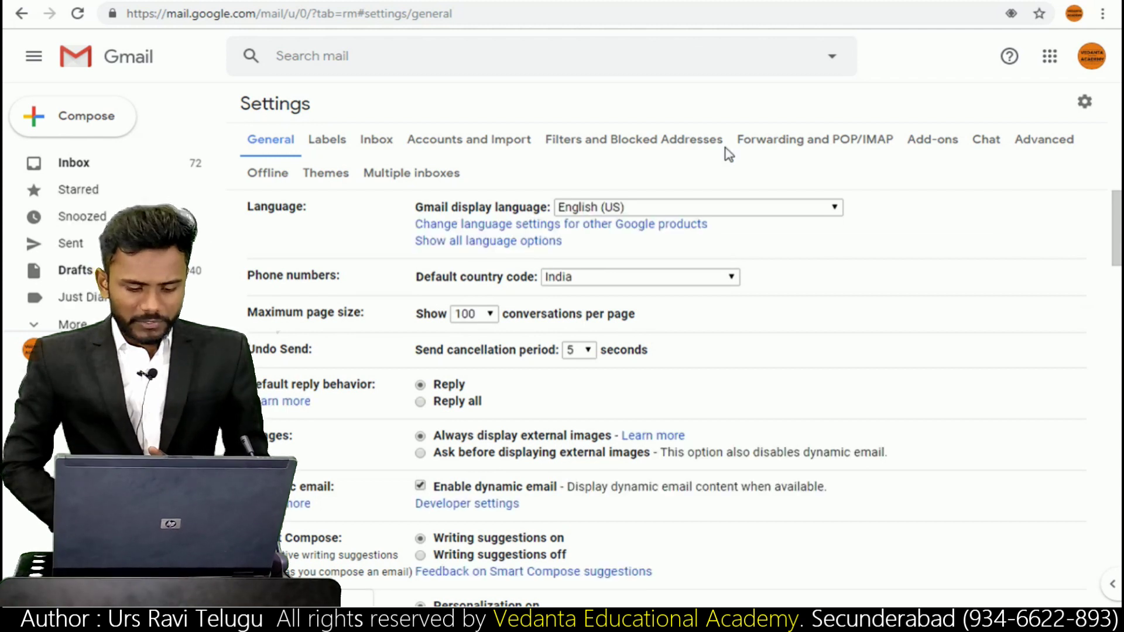
{"action": "left_click", "coordinate": [480, 151]}
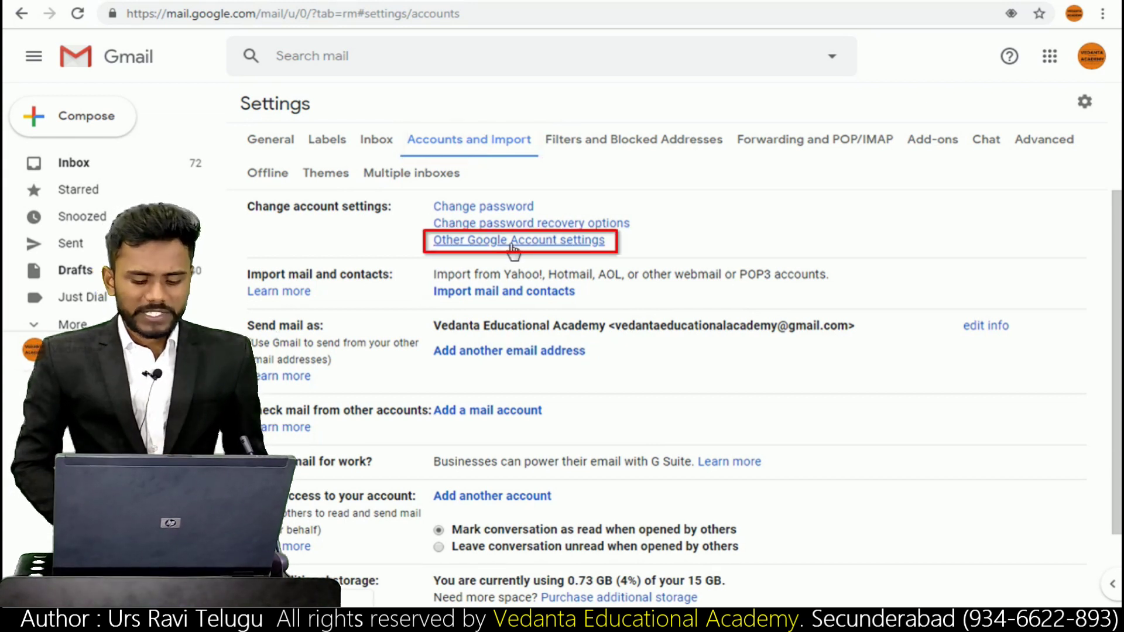
{"action": "left_click", "coordinate": [512, 244]}
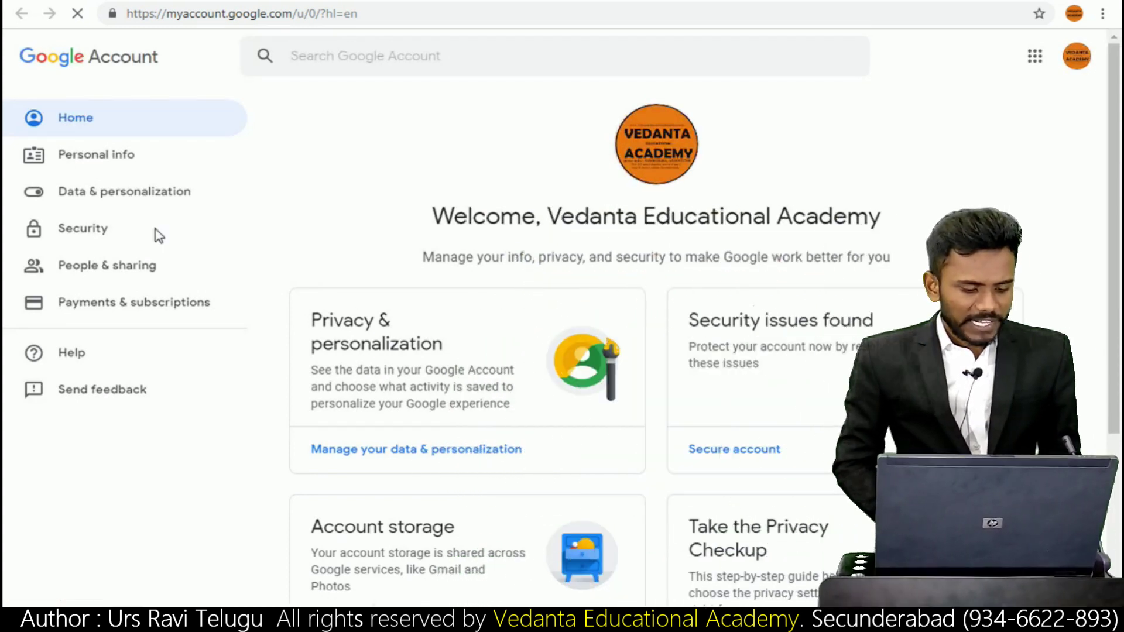
Step: Open the Security page and go to the Less secure app access settings
{"action": "left_click", "coordinate": [94, 243]}
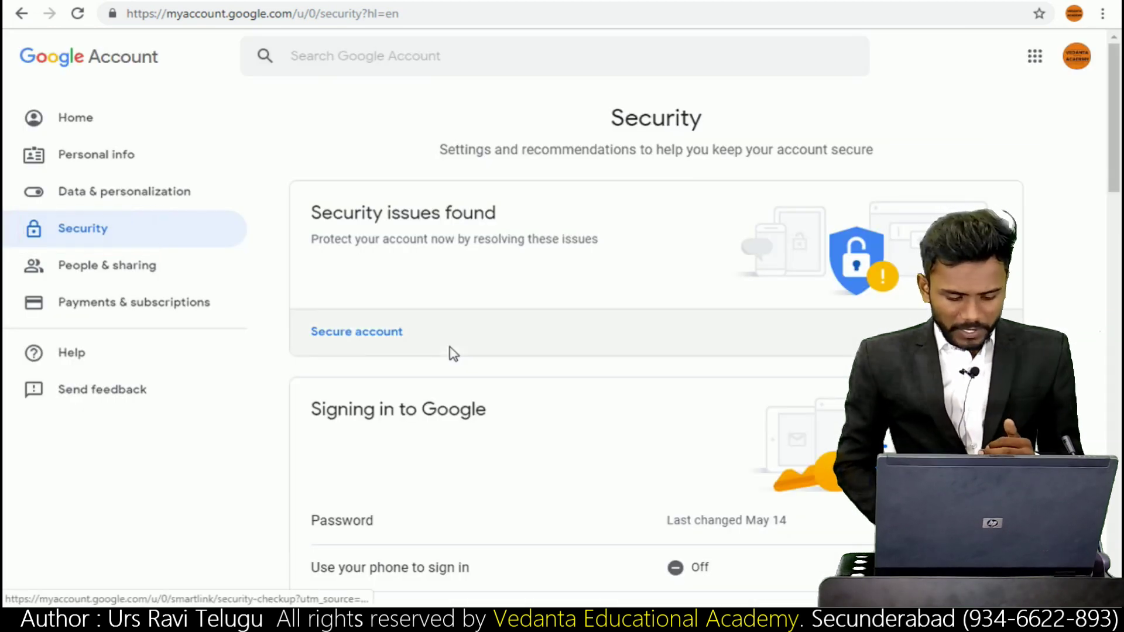
{"action": "scroll", "coordinate": [453, 355], "scroll_direction": "down", "scroll_amount": 15}
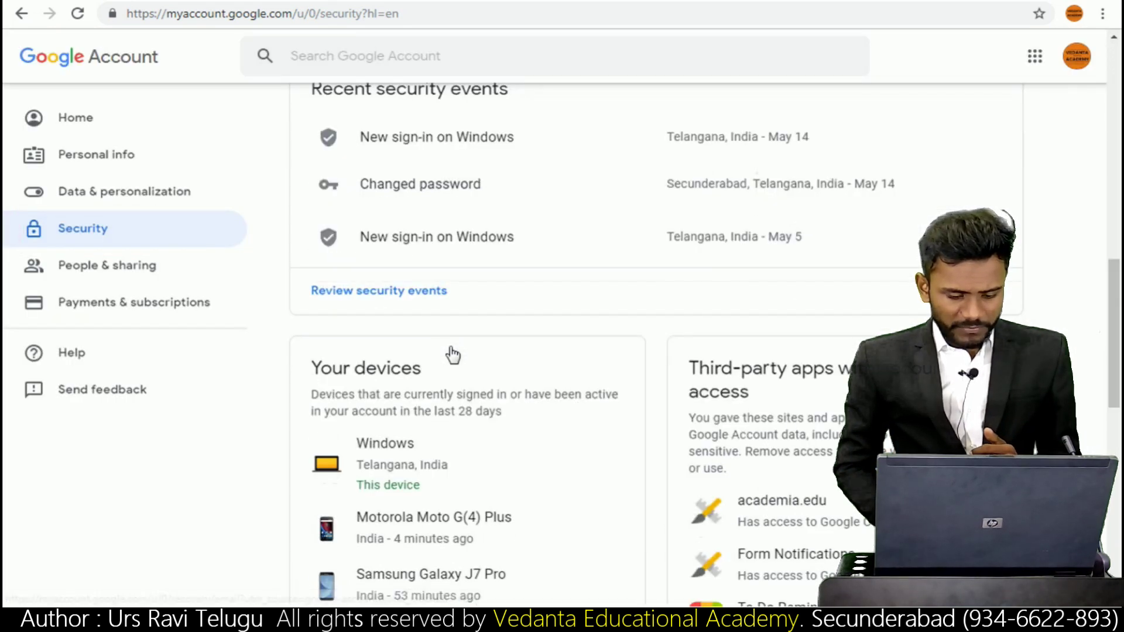
{"action": "scroll", "coordinate": [450, 351], "scroll_direction": "down", "scroll_amount": 7}
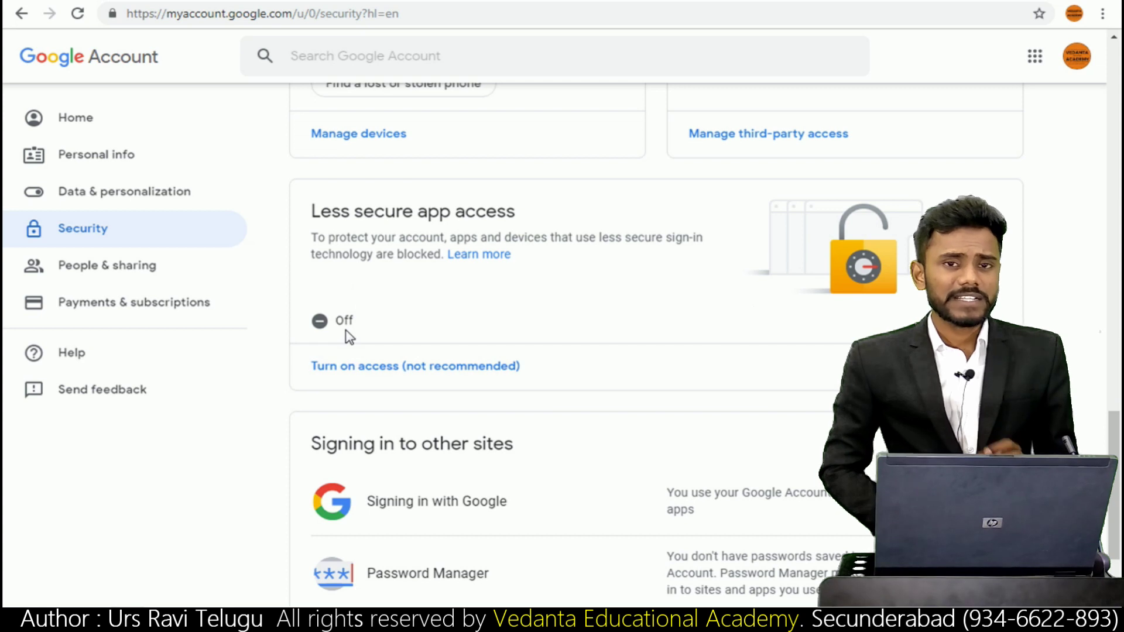
{"action": "left_click", "coordinate": [351, 375]}
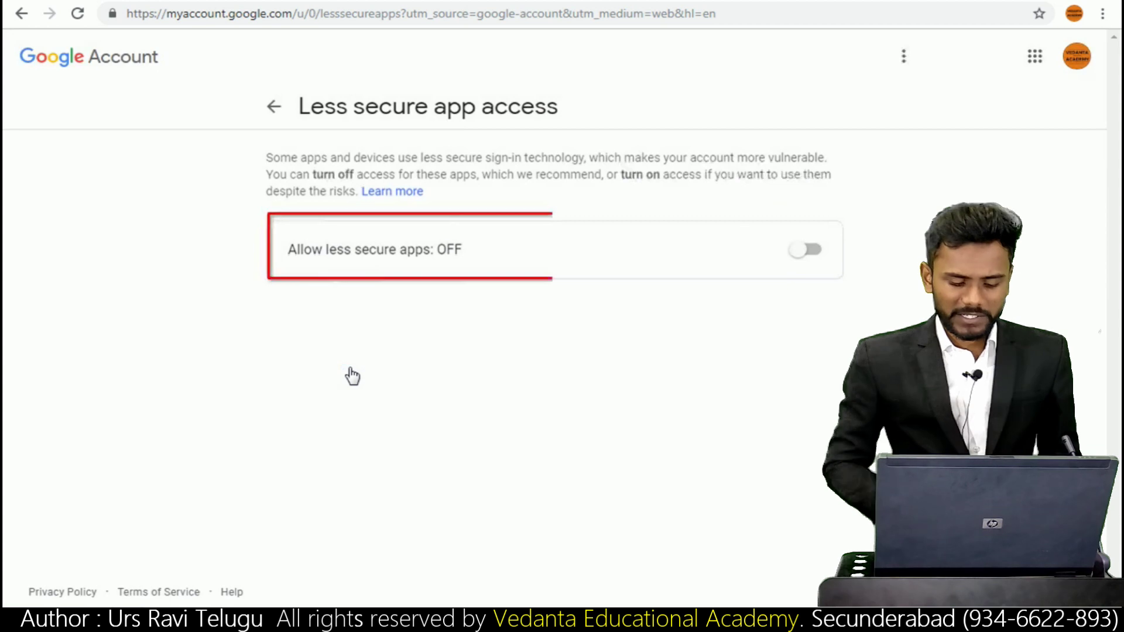
Step: Switch Allow less secure apps ON and return to Gmail's Accounts and Import settings
{"action": "left_click", "coordinate": [804, 256]}
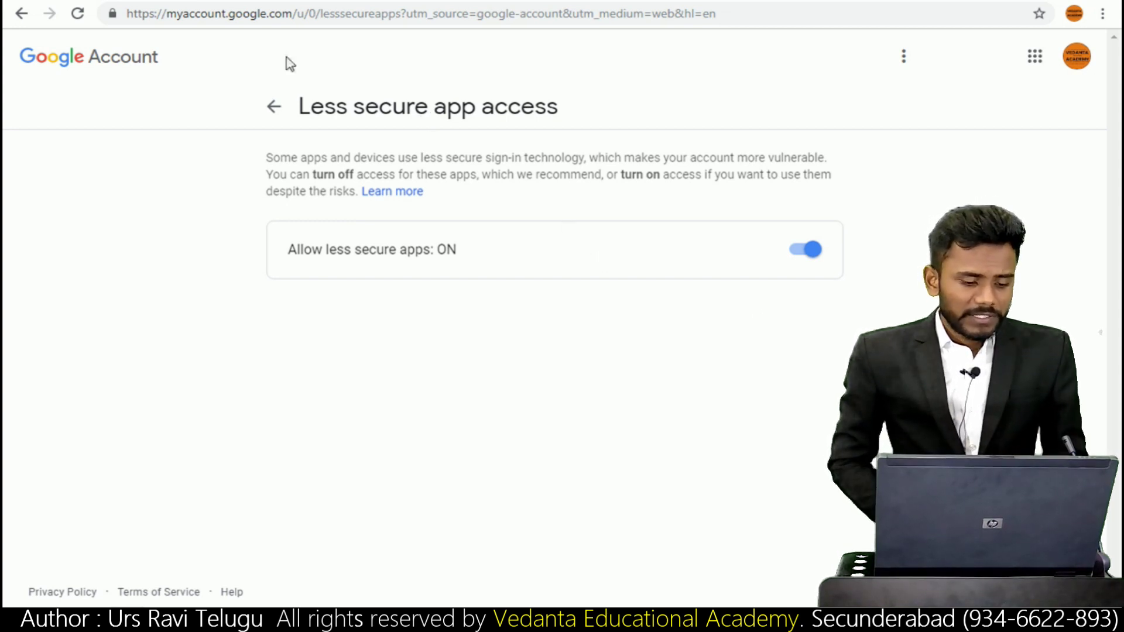
{"action": "key", "text": "alt+Left"}
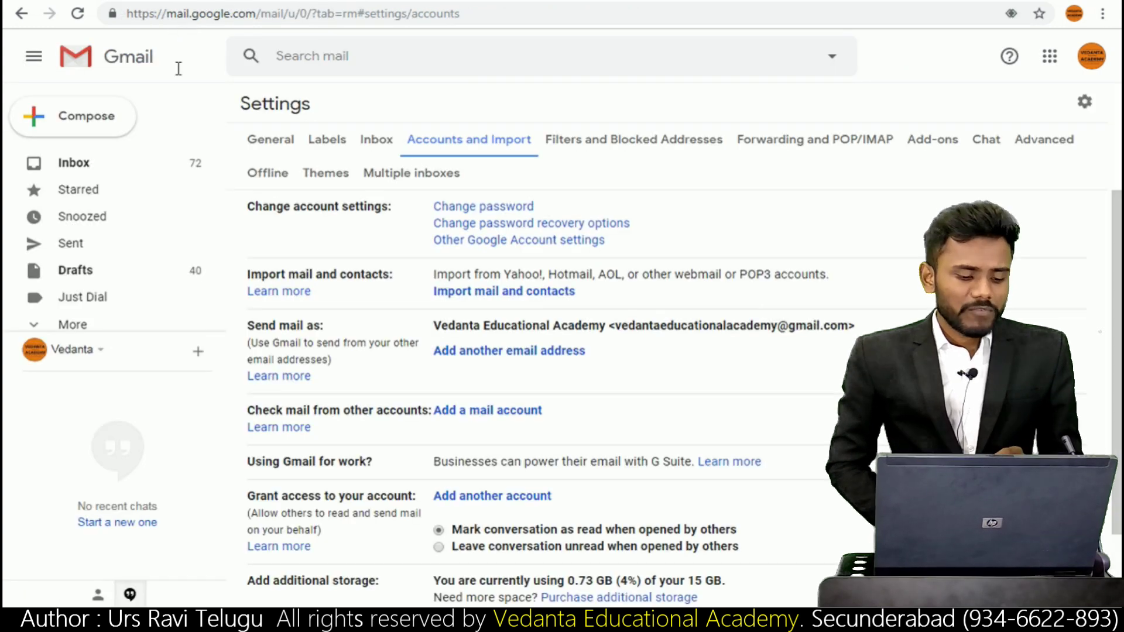
Step: Open the Critical security alert email in the Gmail inbox
{"action": "left_click", "coordinate": [74, 165]}
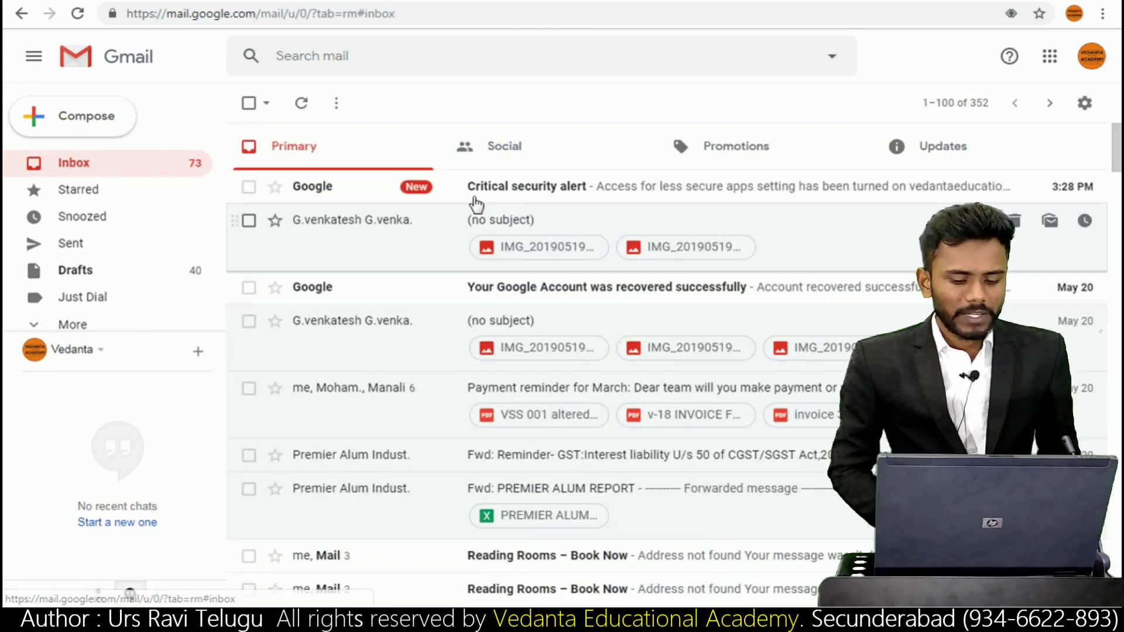
{"action": "left_click", "coordinate": [522, 201]}
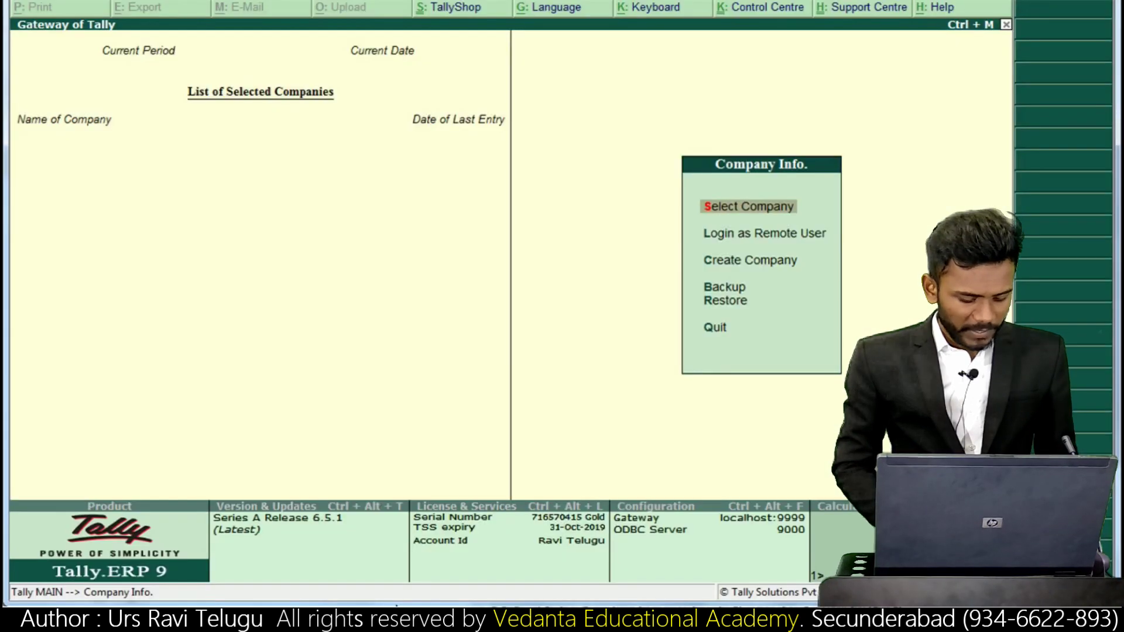
Step: Create the company Vedanta Educational Academy in Tally
{"action": "key", "text": "Down"}
{"action": "key", "text": "Down"}
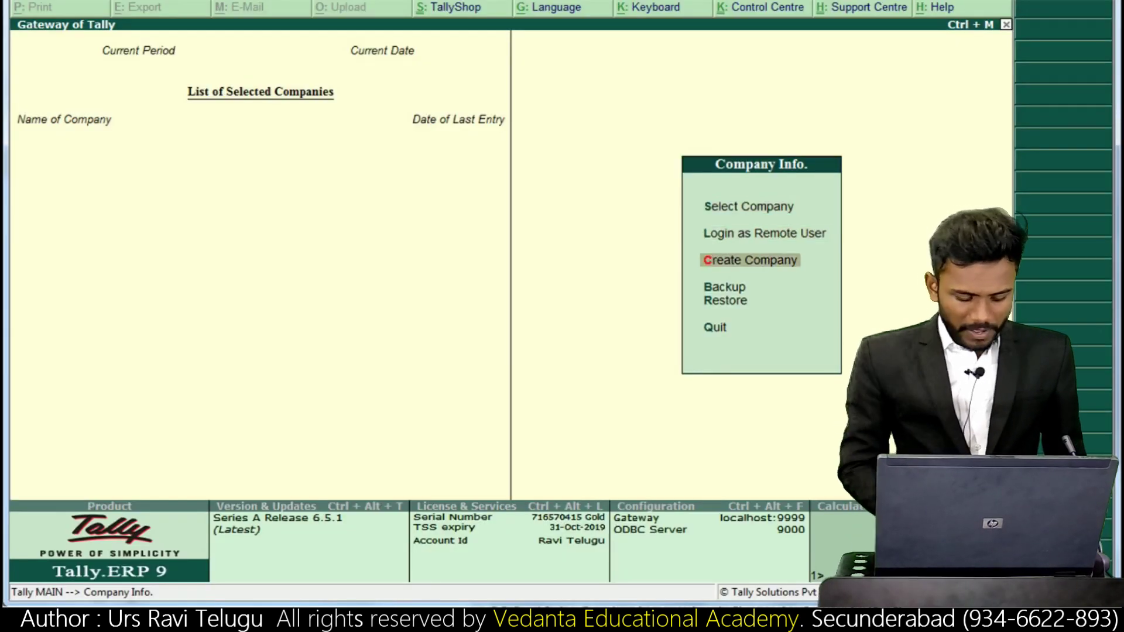
{"action": "key", "text": "Return"}
{"action": "type", "text": "Vedanta Ed"}
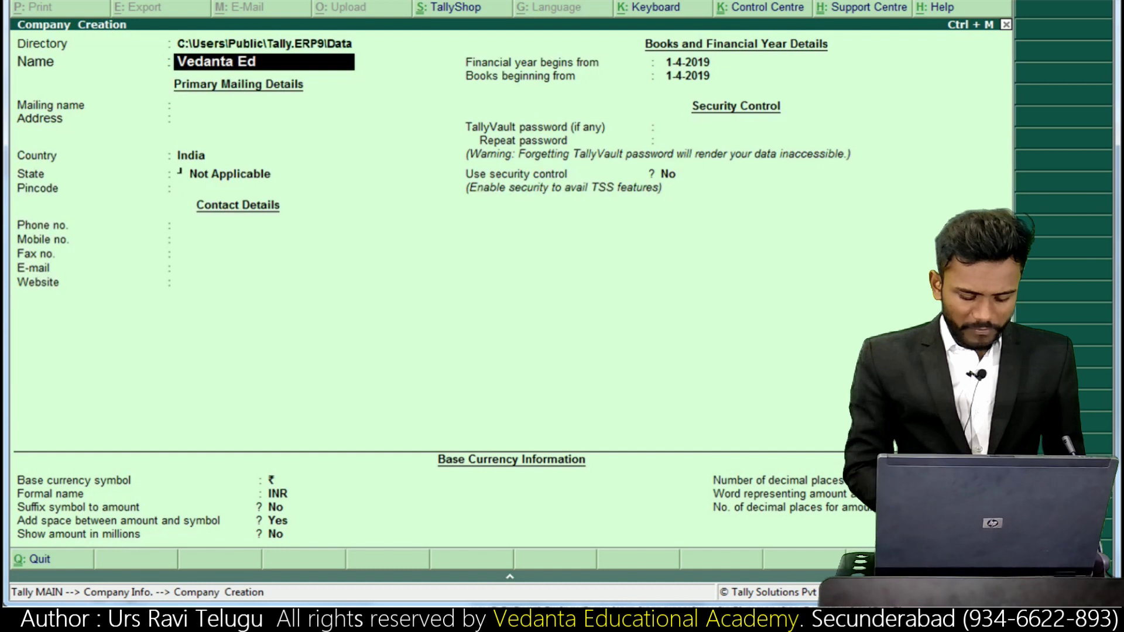
{"action": "type", "text": "ucational Aca"}
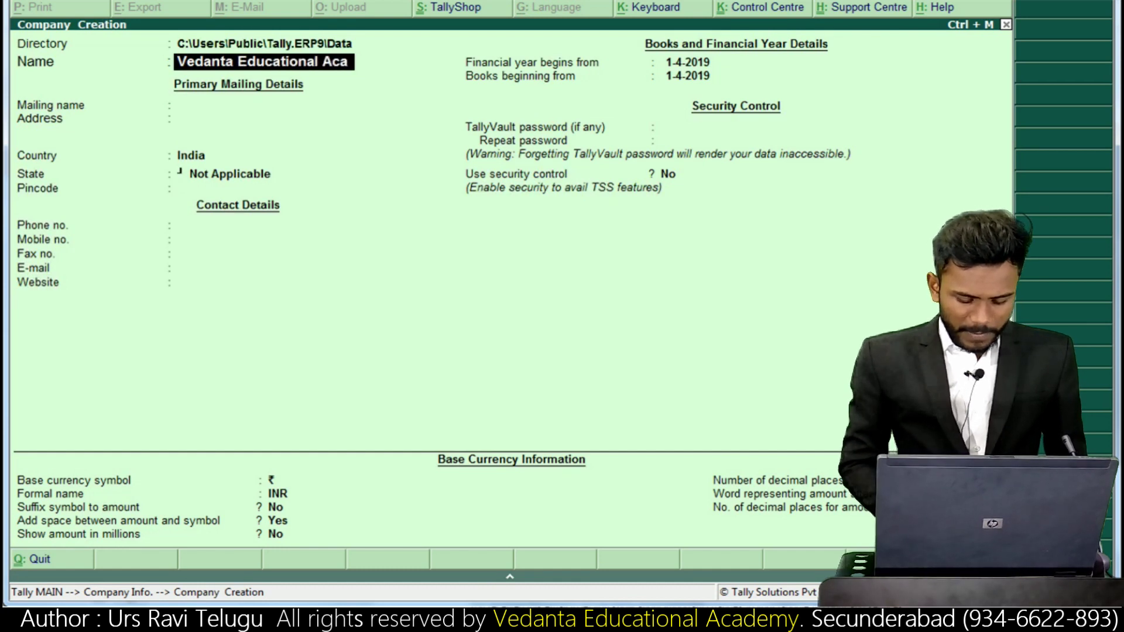
{"action": "type", "text": "demy"}
{"action": "key", "text": "Return"}
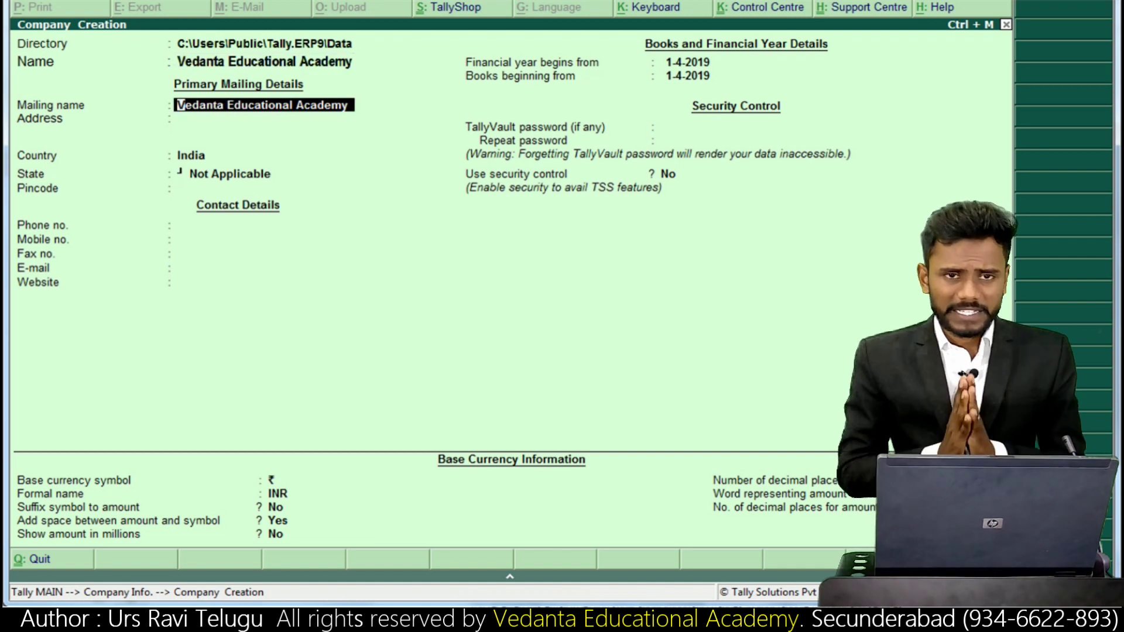
{"action": "key", "text": "ctrl+a"}
Step: Start creating a single ledger from Accounts Info > Ledgers
{"action": "key", "text": "Down"}
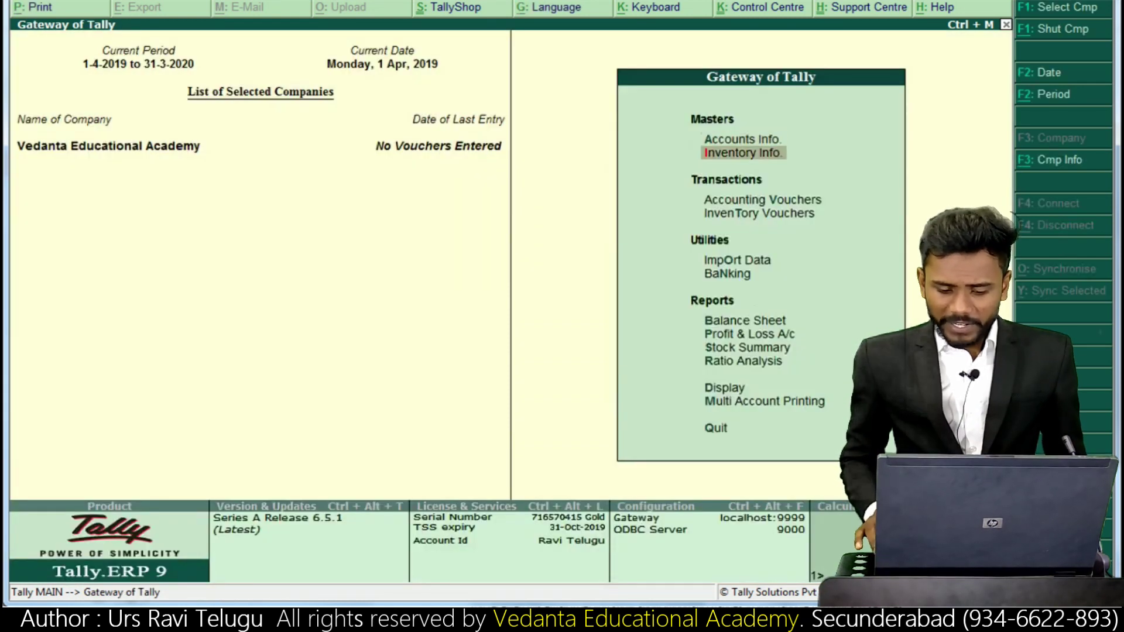
{"action": "key", "text": "Up"}
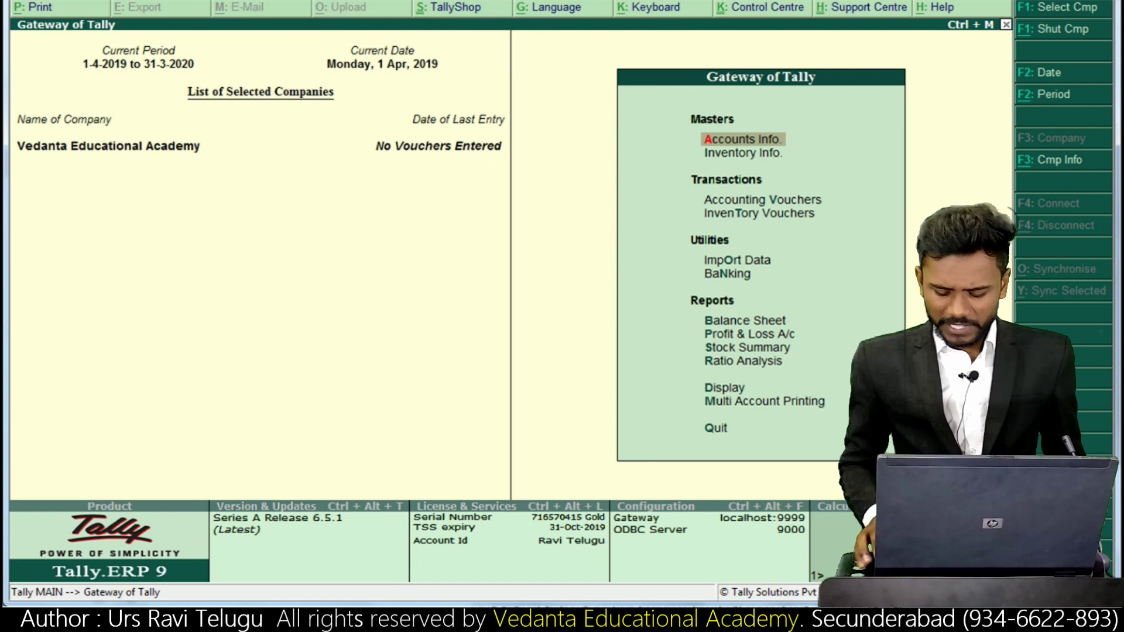
{"action": "key", "text": "Return"}
{"action": "key", "text": "Down"}
{"action": "key", "text": "Return"}
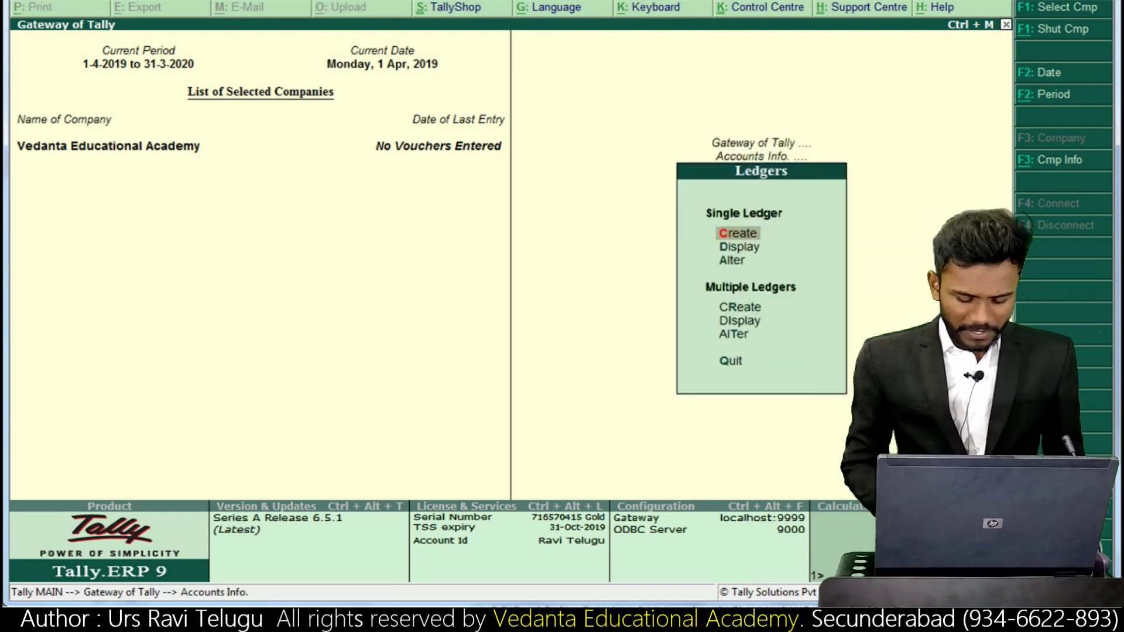
{"action": "key", "text": "Return"}
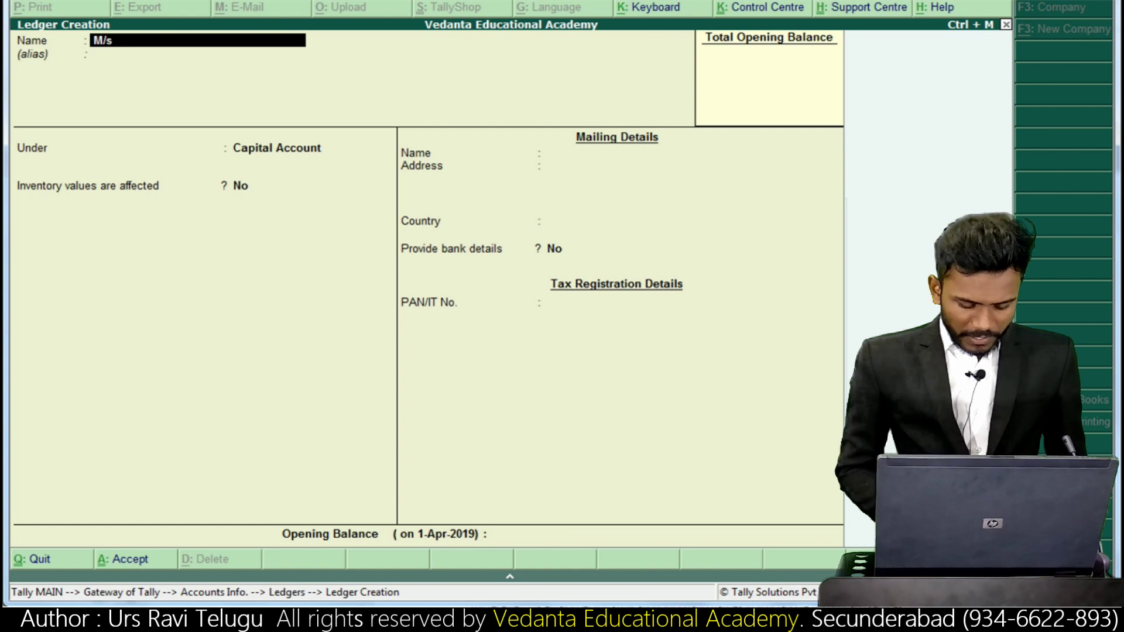
Step: Name the new ledger M/s RRS Soft Solutions, correcting the initial typo
{"action": "type", "text": "Rrs Soft"}
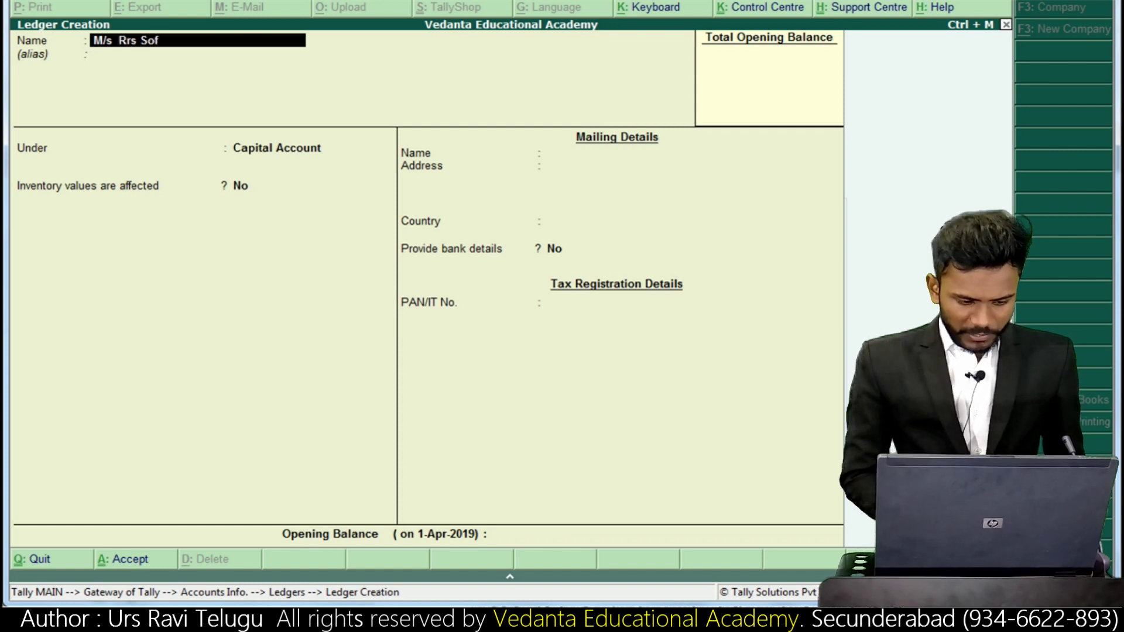
{"action": "key", "text": "BackSpace"}
{"action": "key", "text": "BackSpace"}
{"action": "key", "text": "BackSpace"}
{"action": "key", "text": "BackSpace"}
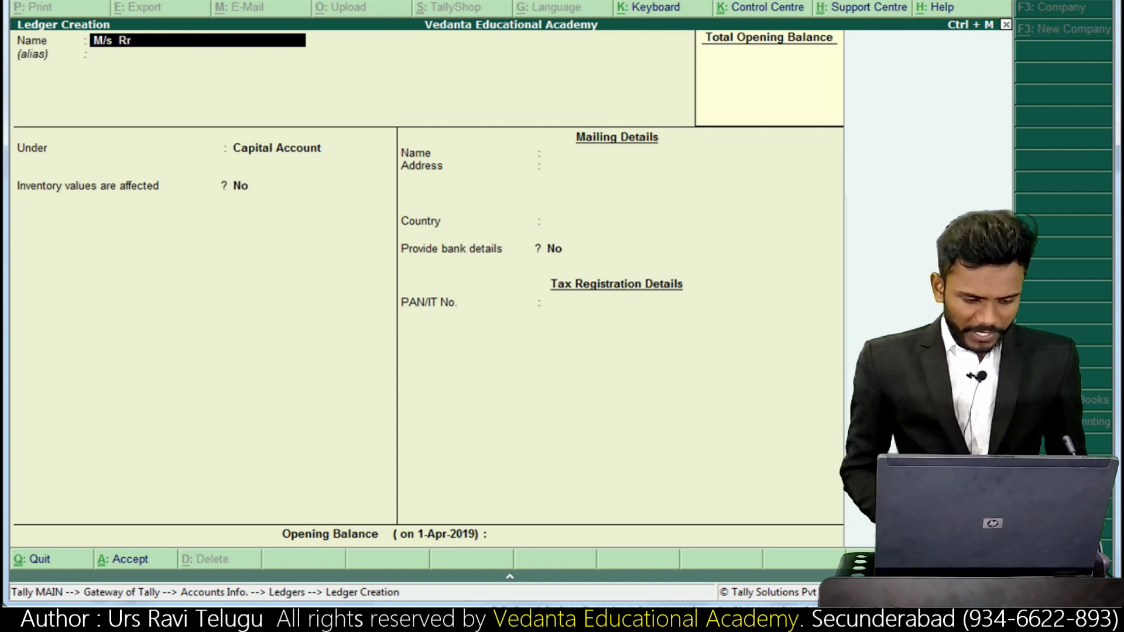
{"action": "key", "text": "BackSpace"}
{"action": "type", "text": "RS"}
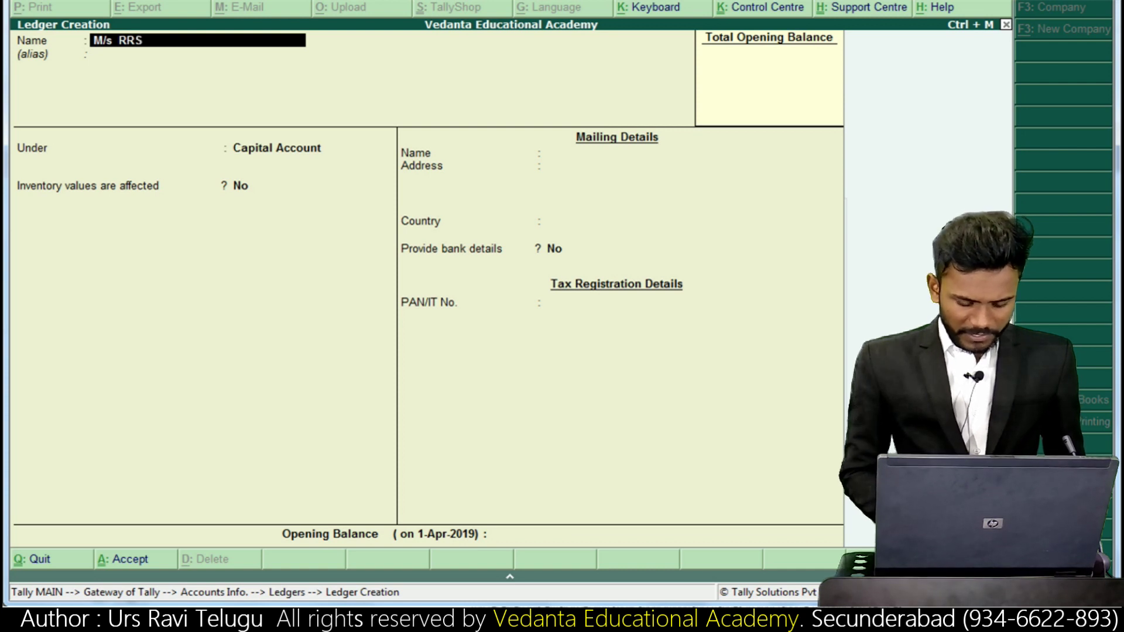
{"action": "type", "text": " Soft Solut"}
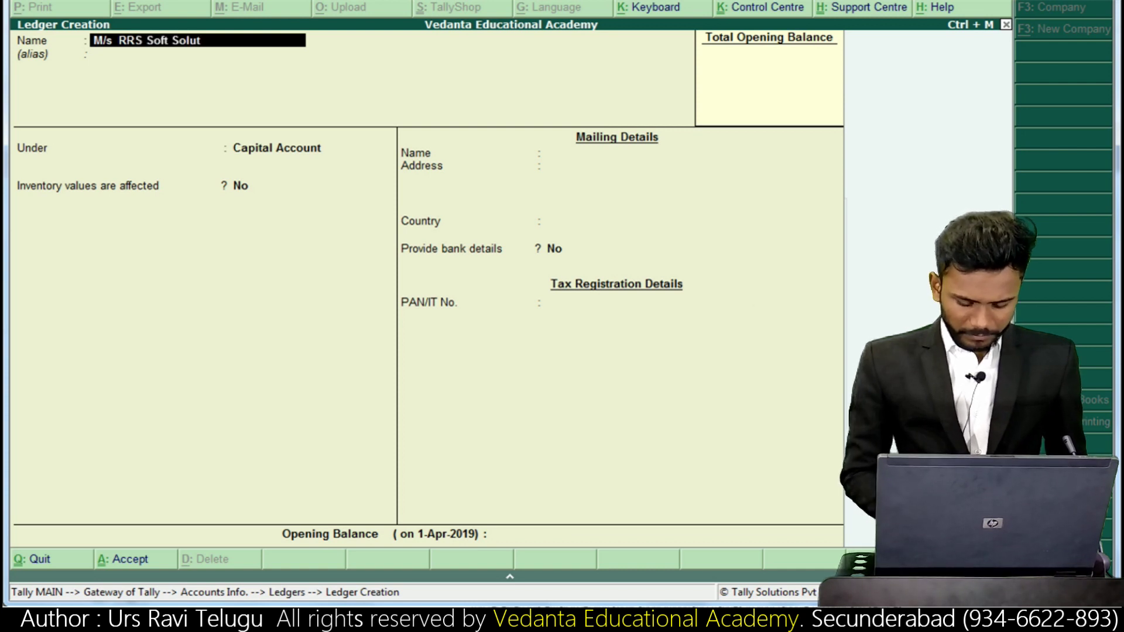
{"action": "type", "text": "ions"}
{"action": "key", "text": "Return"}
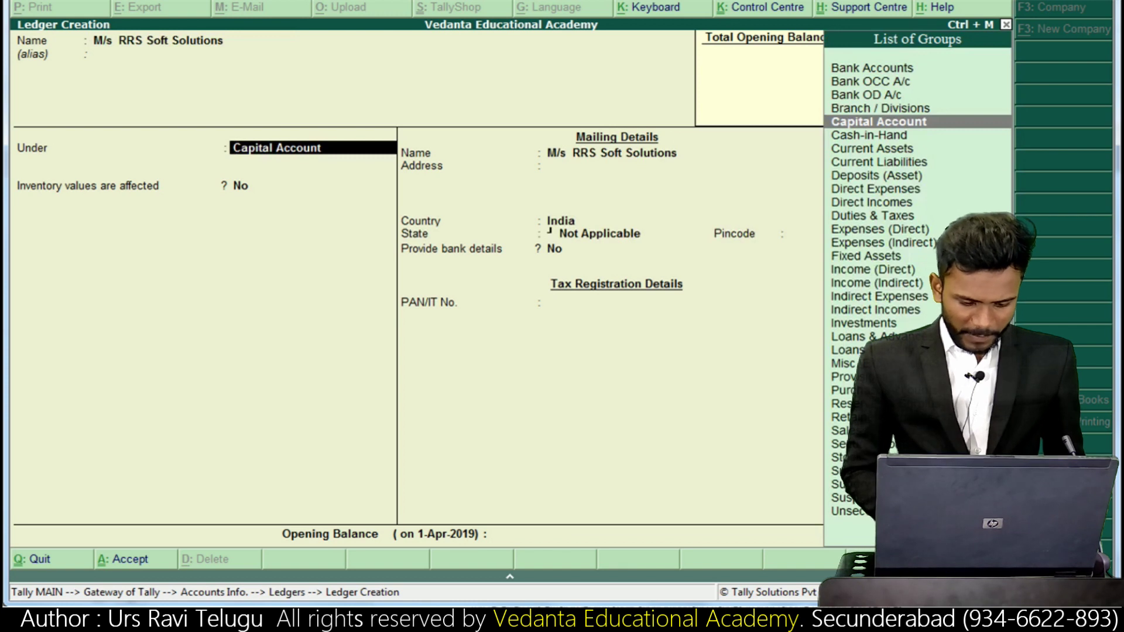
Step: Place the ledger under Sundry Debtors and set bill-by-bill balances to No
{"action": "type", "text": "Sun"}
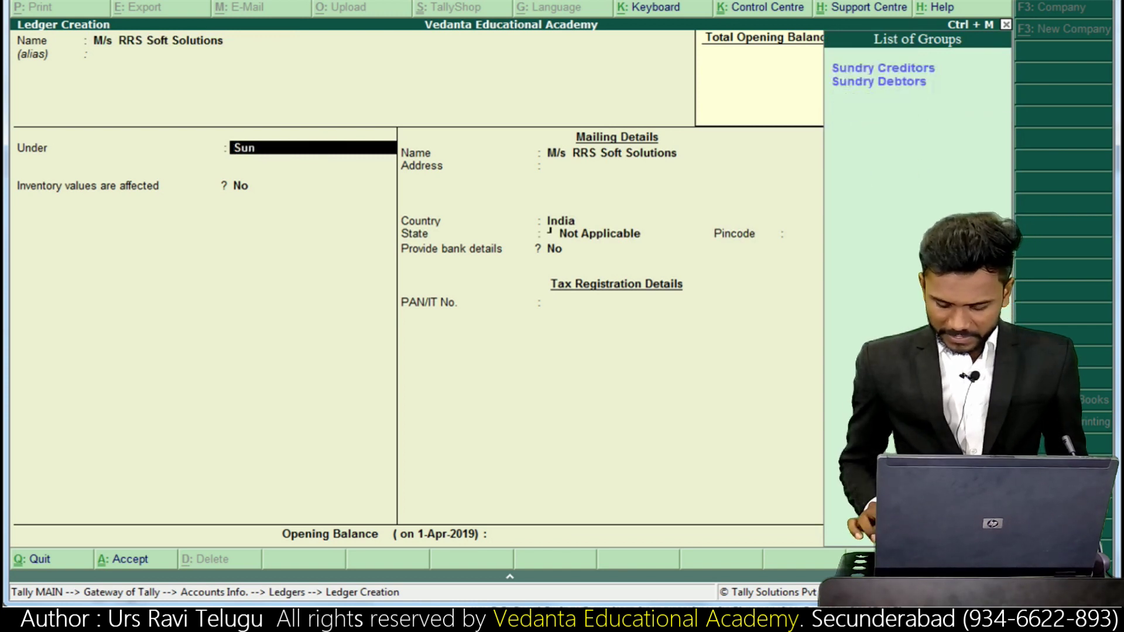
{"action": "key", "text": "Down"}
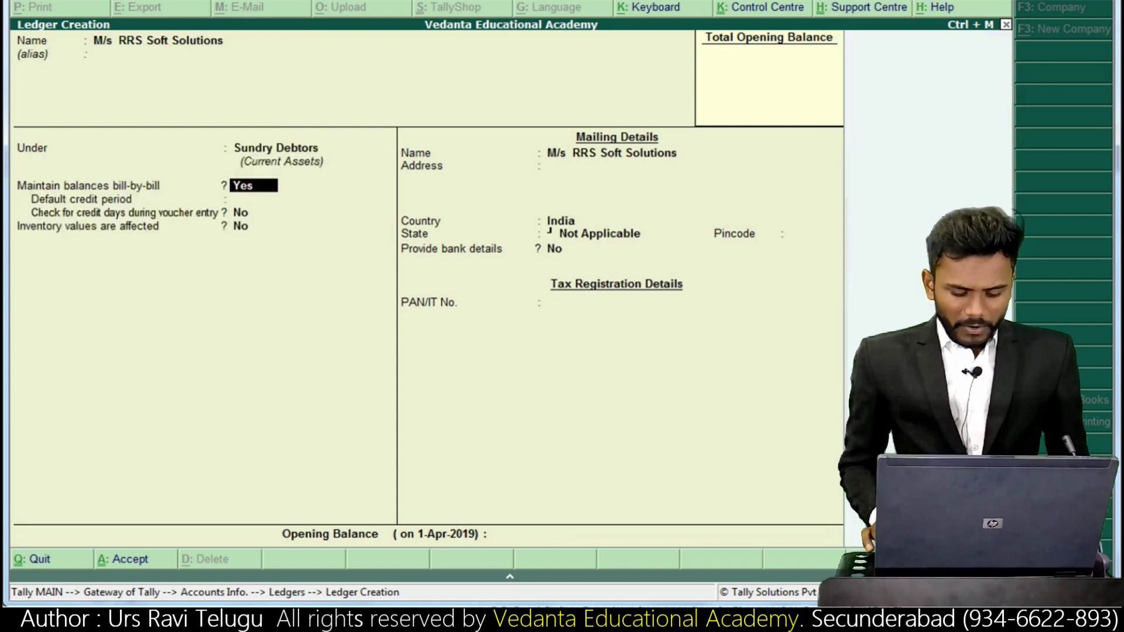
{"action": "type", "text": "no"}
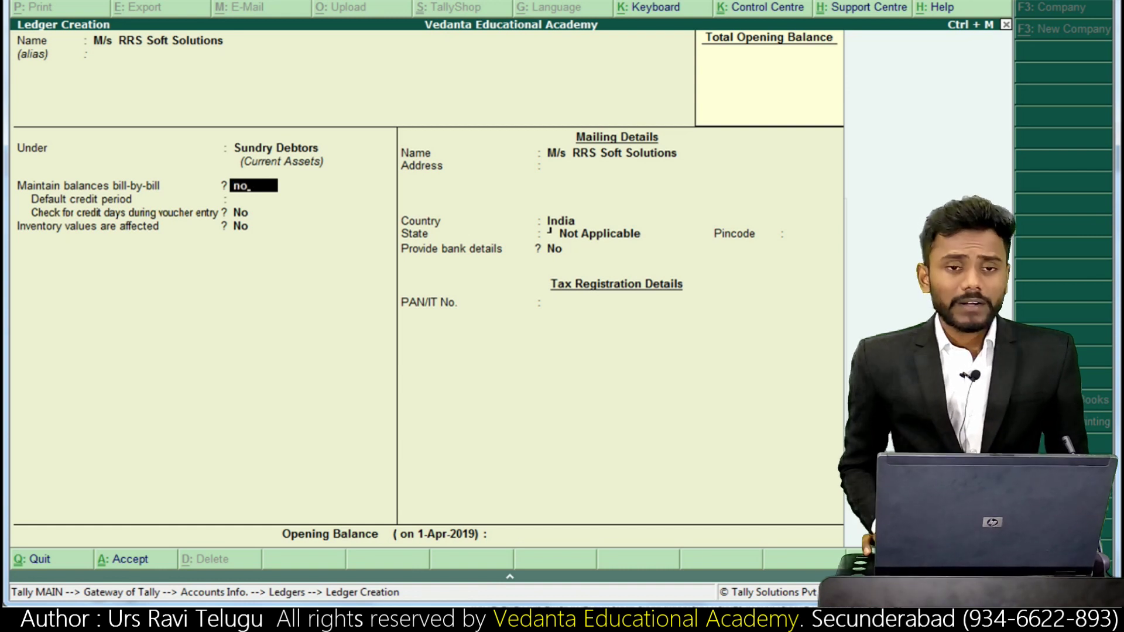
{"action": "key", "text": "Return"}
{"action": "key", "text": "Return"}
{"action": "key", "text": "Return"}
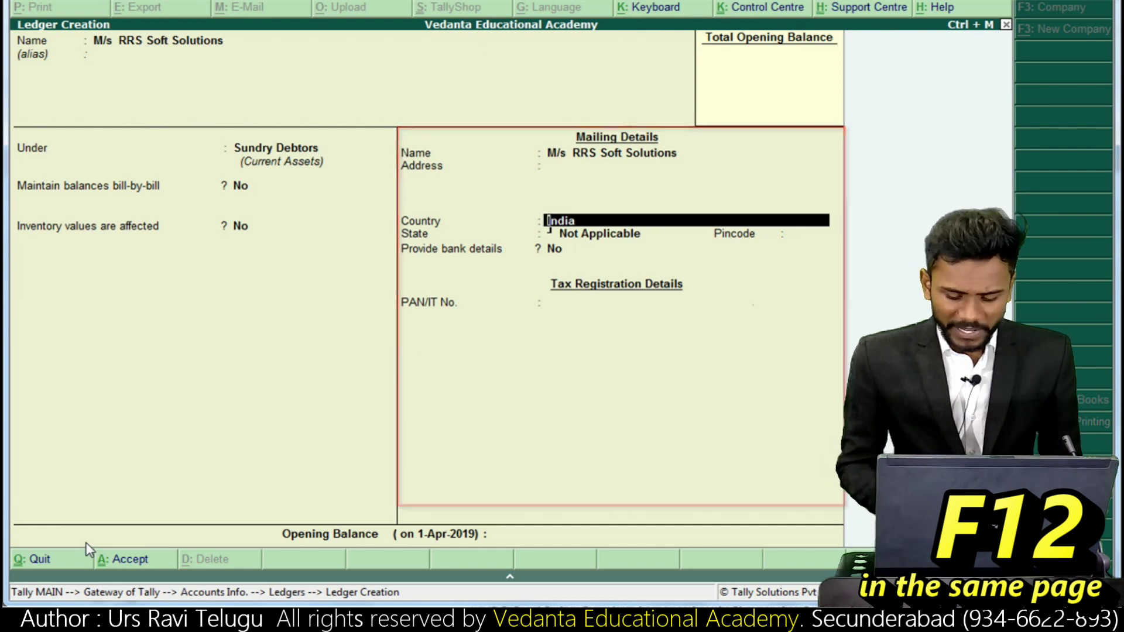
Step: In the F12 ledger configuration, set Provide contact details to Yes and accept
{"action": "key", "text": "F12"}
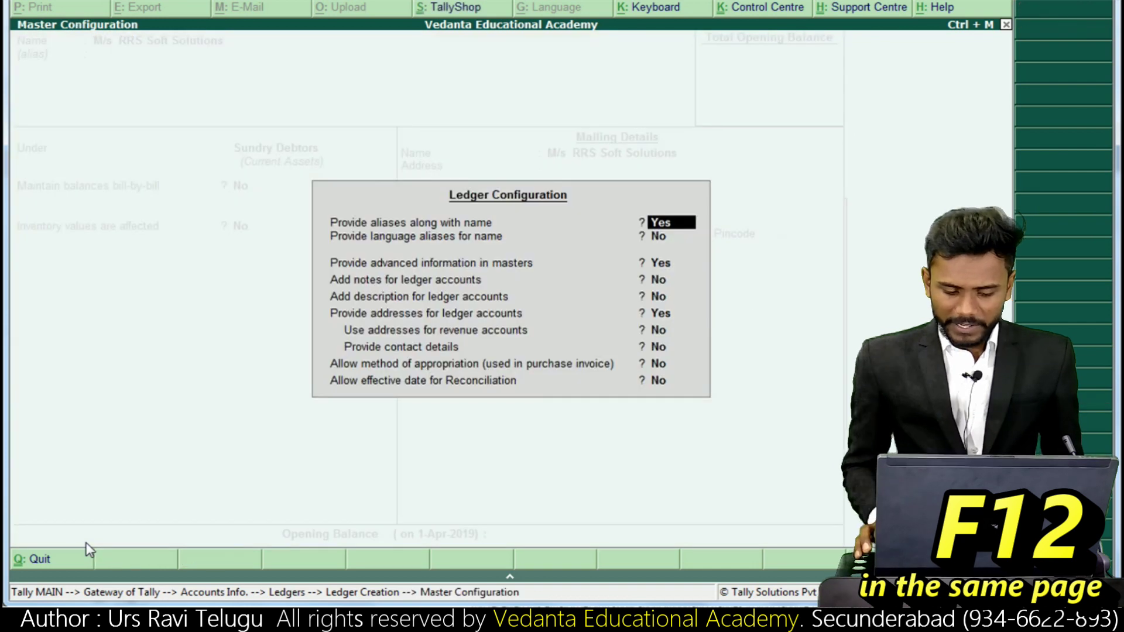
{"action": "key", "text": "Return"}
{"action": "key", "text": "Return"}
{"action": "key", "text": "Return"}
{"action": "key", "text": "Return"}
{"action": "key", "text": "Return"}
{"action": "key", "text": "Return"}
{"action": "key", "text": "Return"}
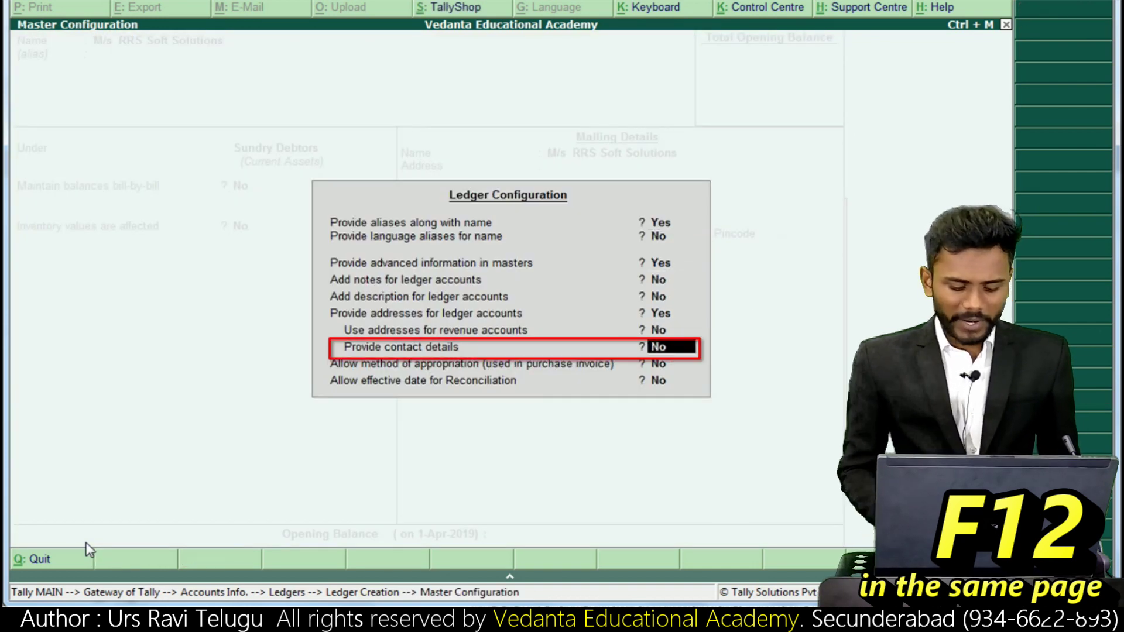
{"action": "type", "text": "yes"}
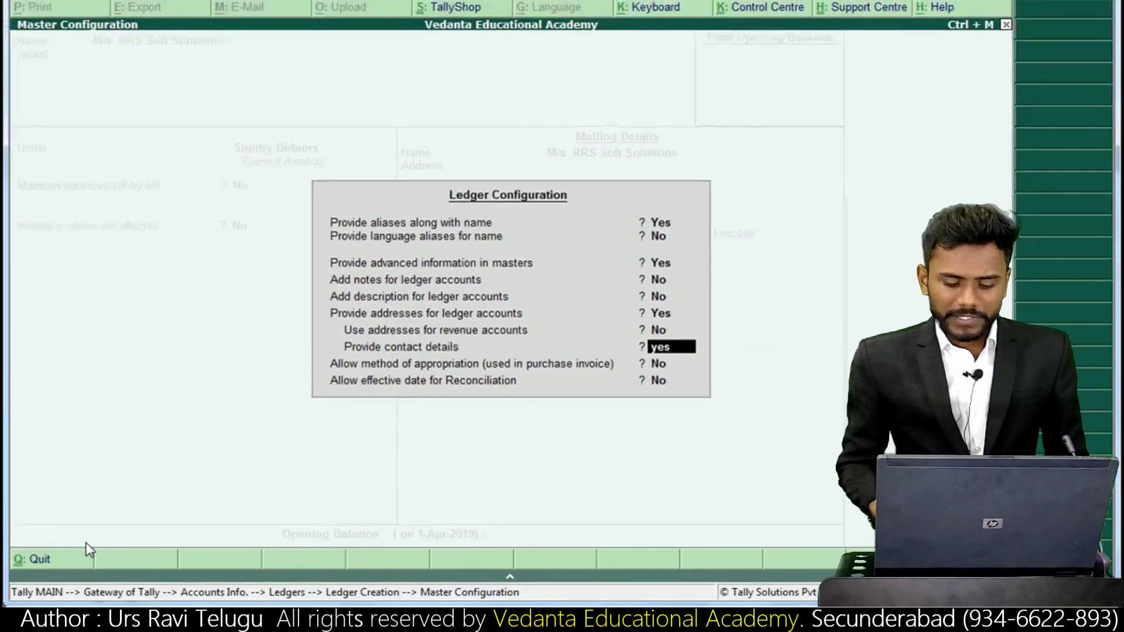
{"action": "key", "text": "Return"}
{"action": "type", "text": "n"}
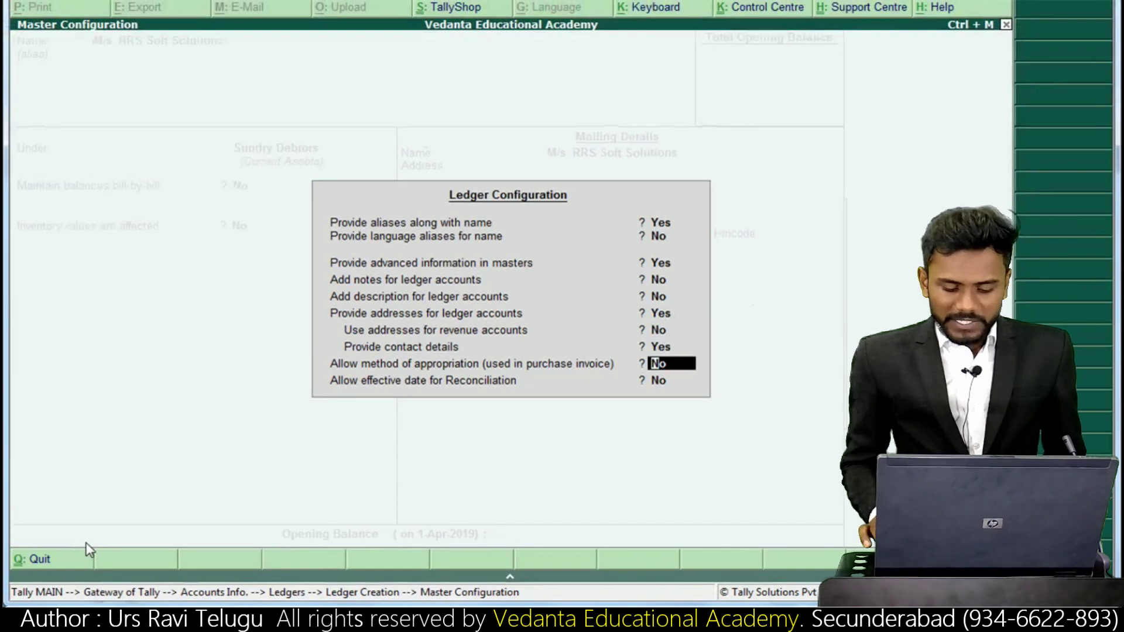
{"action": "key", "text": "Return"}
{"action": "key", "text": "Return"}
{"action": "key", "text": "Return"}
{"action": "key", "text": "Return"}
{"action": "key", "text": "Return"}
{"action": "key", "text": "Return"}
{"action": "key", "text": "Return"}
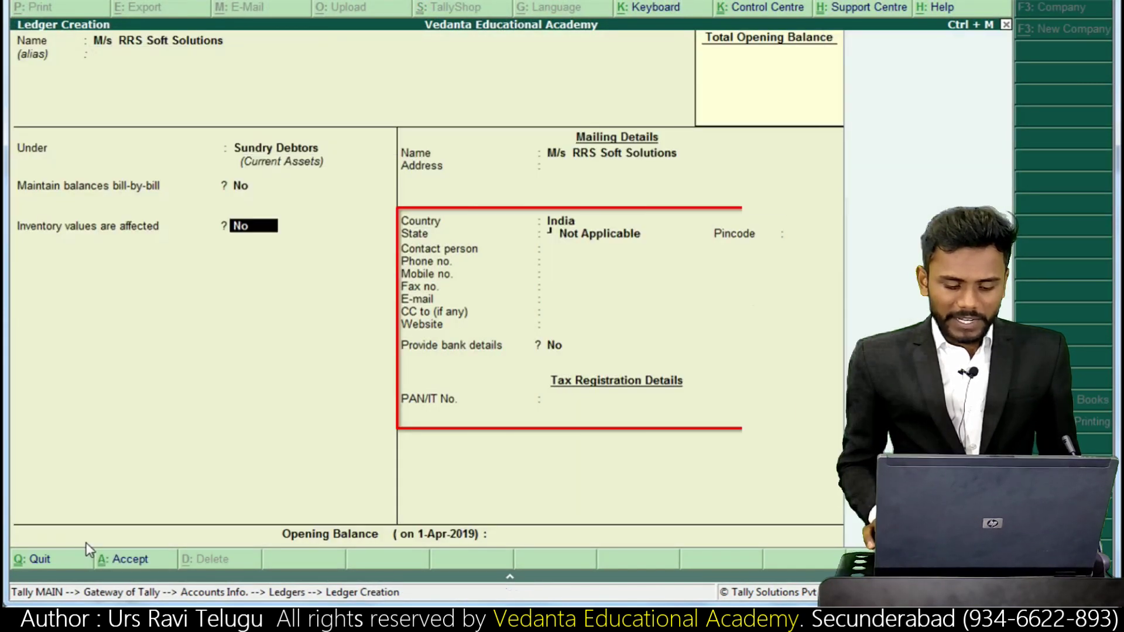
Step: Enter the party's e-mail address and save the M/s RRS Soft Solutions ledger
{"action": "key", "text": "Return"}
{"action": "key", "text": "Return"}
{"action": "key", "text": "Return"}
{"action": "key", "text": "Return"}
{"action": "key", "text": "Return"}
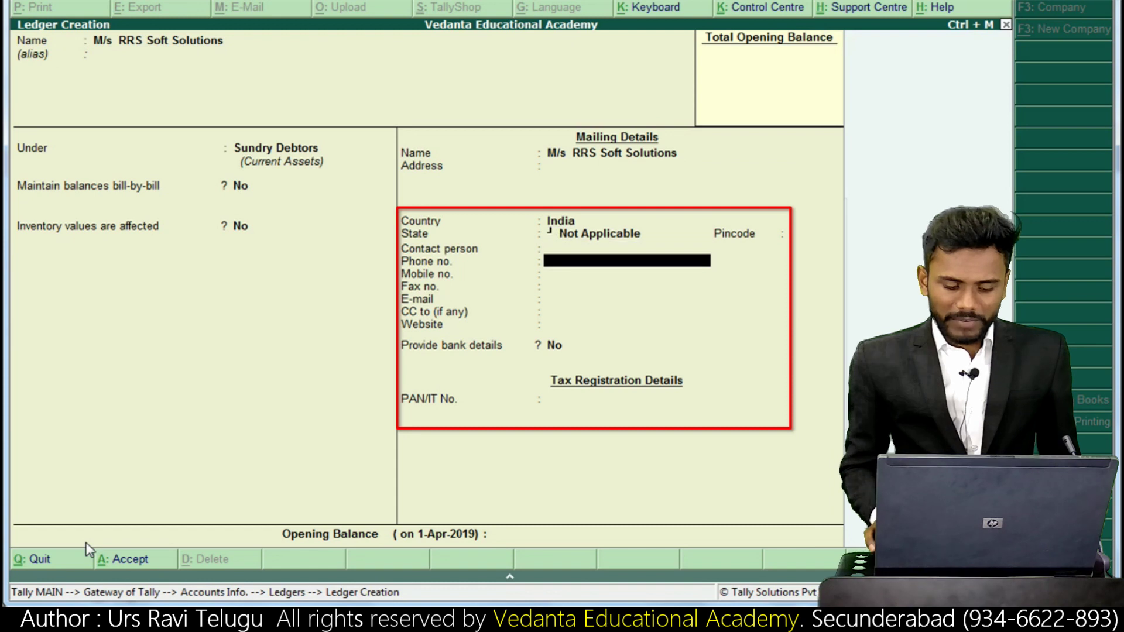
{"action": "key", "text": "Return"}
{"action": "key", "text": "Return"}
{"action": "key", "text": "Return"}
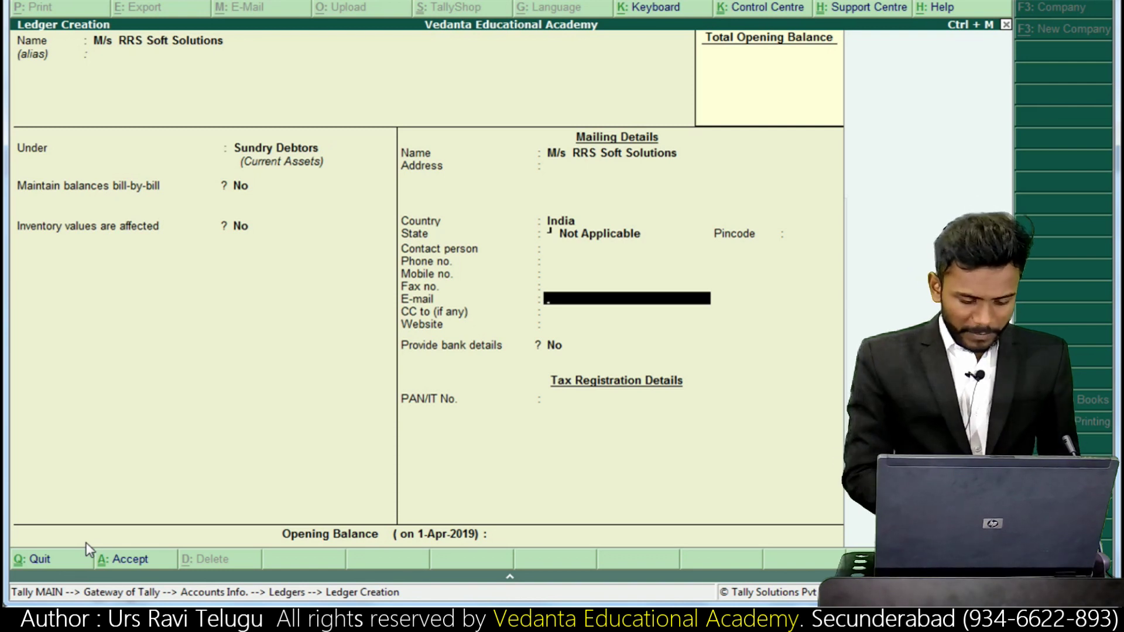
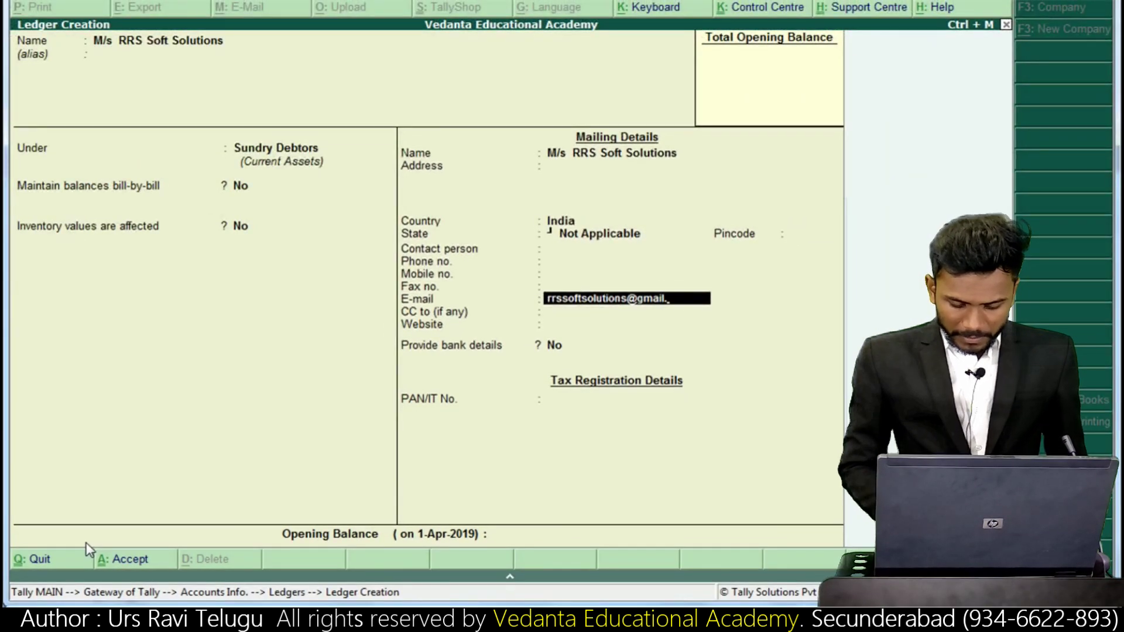
{"action": "key", "text": "Return"}
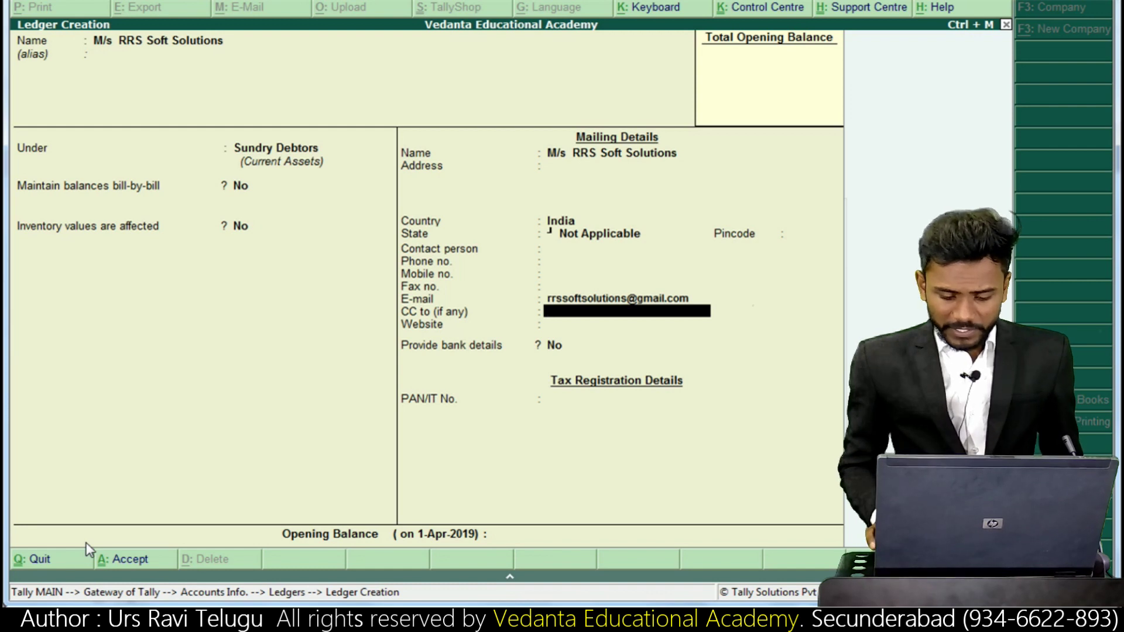
{"action": "key", "text": "Return"}
{"action": "key", "text": "Return"}
{"action": "key", "text": "Return"}
{"action": "key", "text": "Return"}
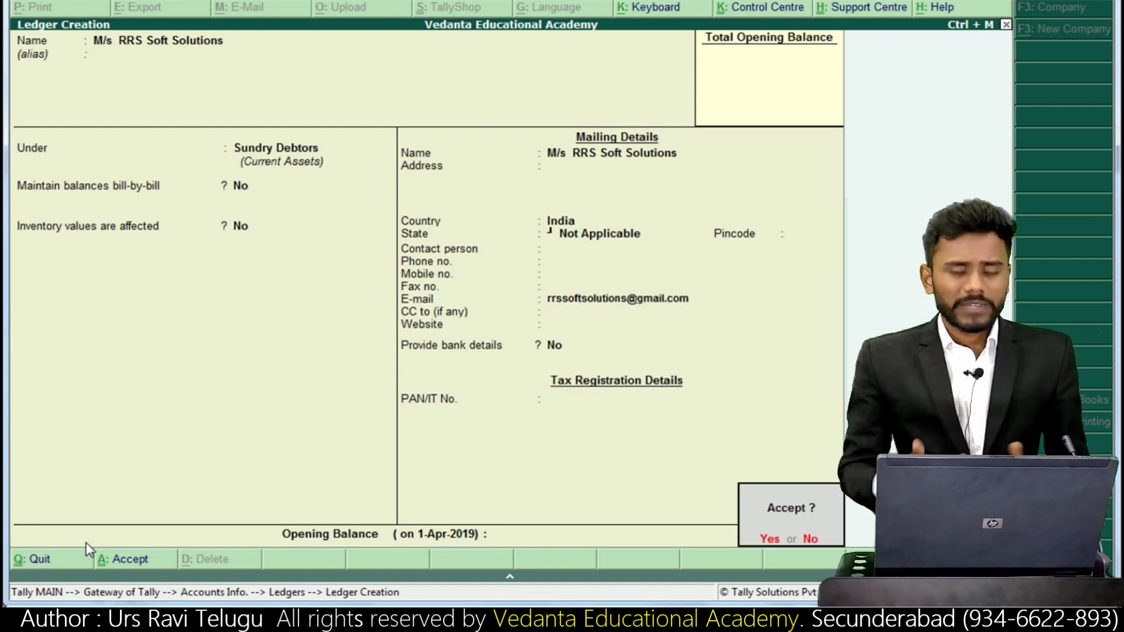
{"action": "key", "text": "Return"}
Step: Save a second customer ledger with the customer's name, no opening balance, then exit Ledger Creation
{"action": "type", "text": "Mr"}
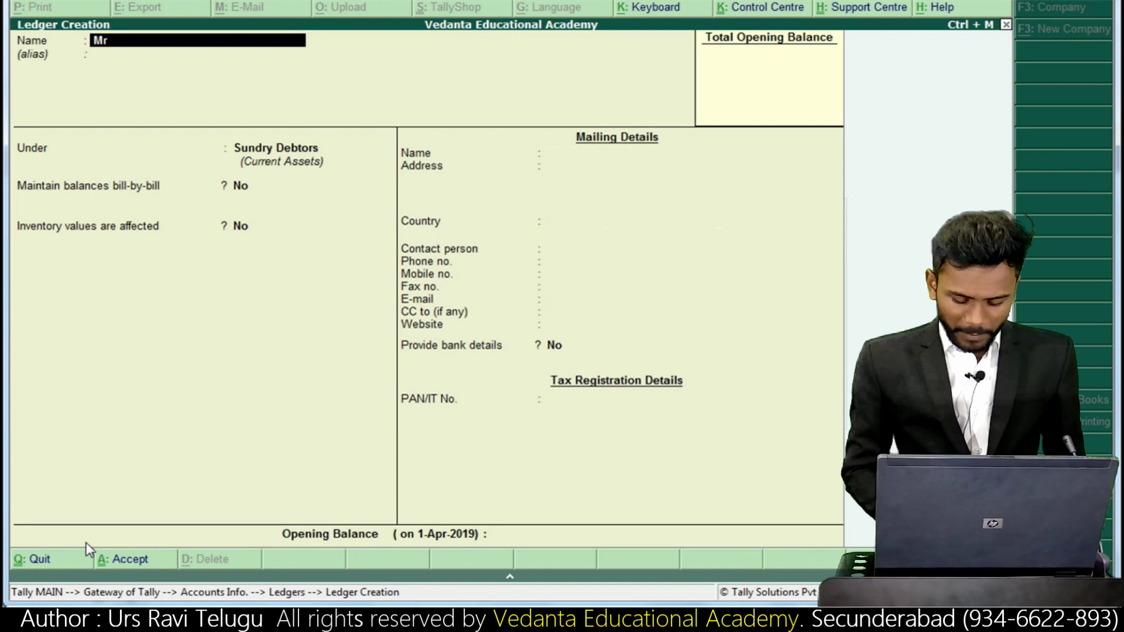
{"action": "type", "text": " Kumar"}
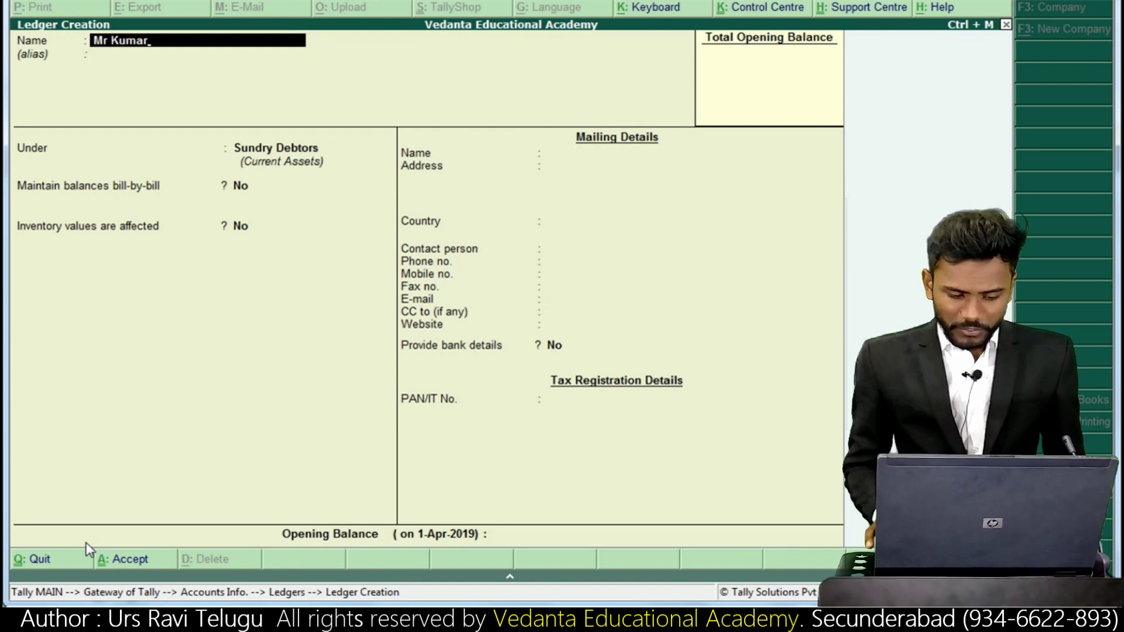
{"action": "key", "text": "Return"}
{"action": "key", "text": "Return"}
{"action": "key", "text": "Return"}
{"action": "key", "text": "Return"}
{"action": "key", "text": "Return"}
{"action": "key", "text": "Return"}
{"action": "key", "text": "Return"}
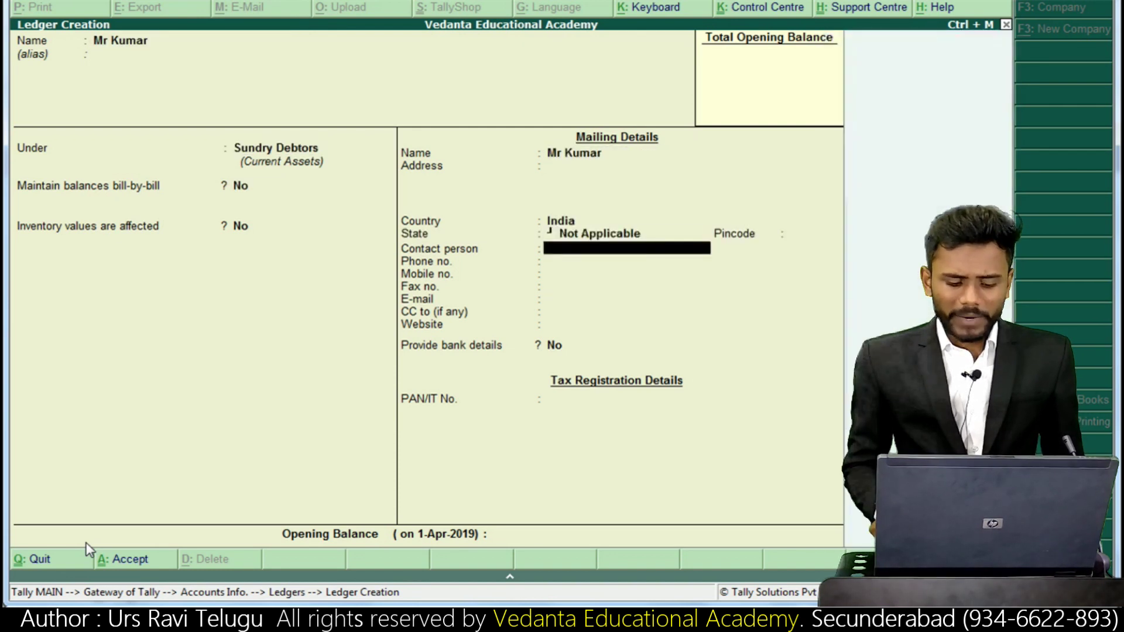
{"action": "key", "text": "Return"}
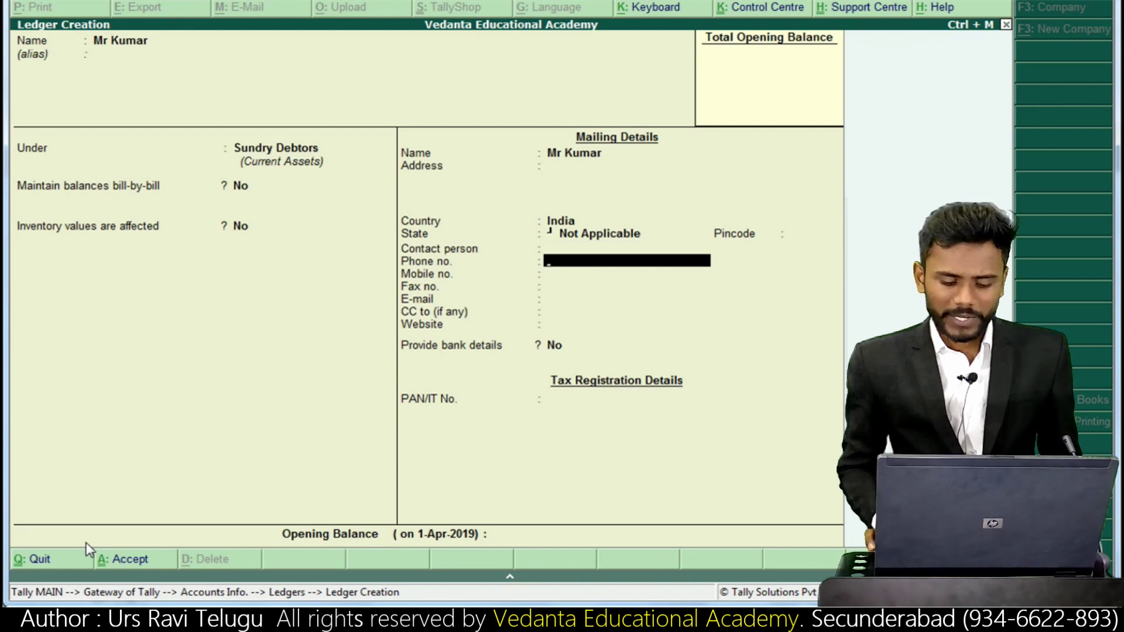
{"action": "key", "text": "Return"}
{"action": "key", "text": "Return"}
{"action": "key", "text": "Return"}
{"action": "key", "text": "Return"}
{"action": "key", "text": "Return"}
{"action": "key", "text": "Return"}
{"action": "key", "text": "Return"}
{"action": "key", "text": "Return"}
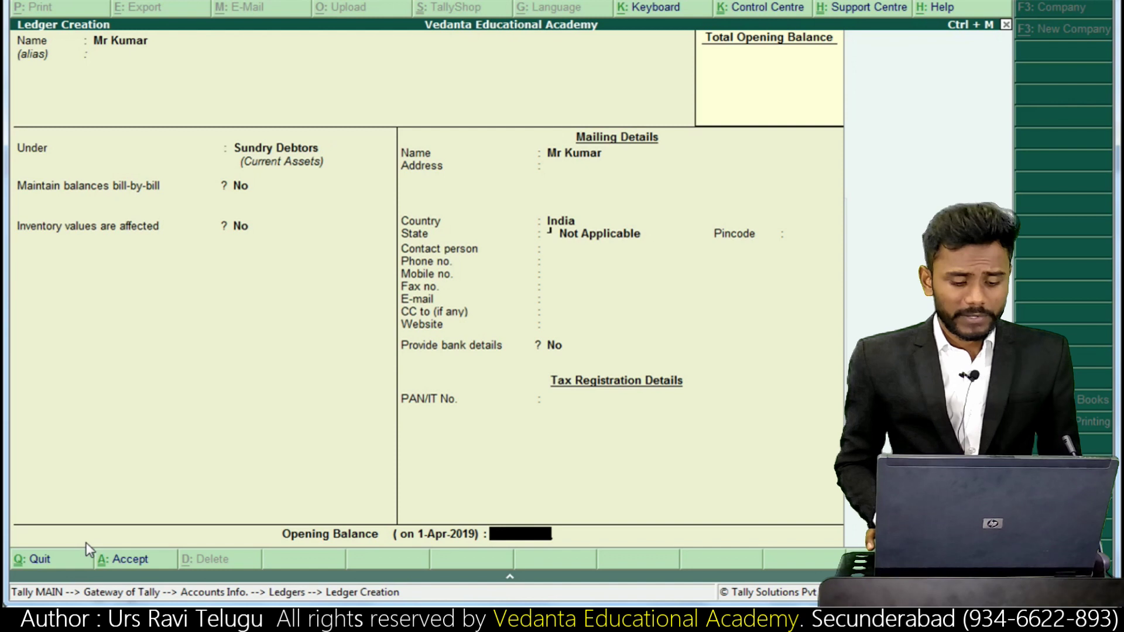
{"action": "key", "text": "Return"}
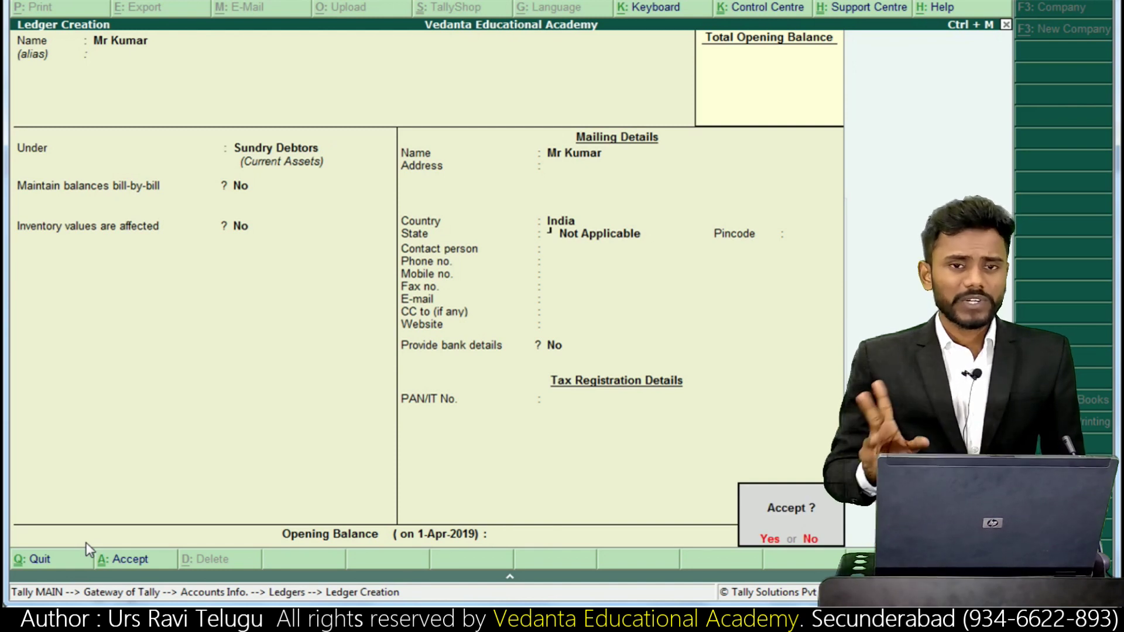
{"action": "key", "text": "Return"}
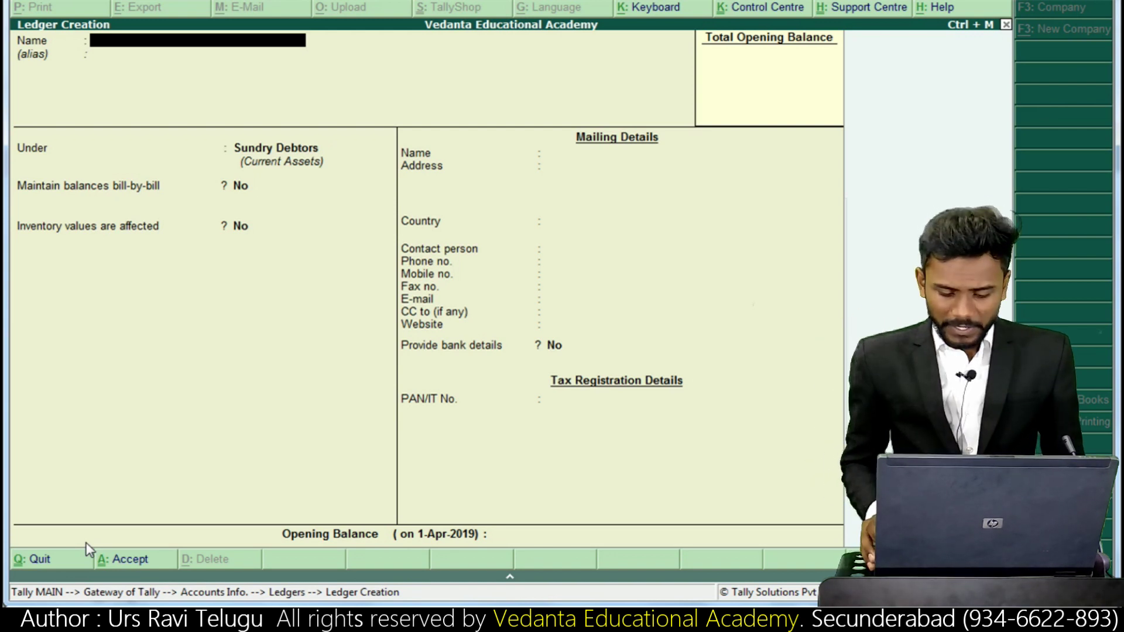
{"action": "key", "text": "Escape"}
{"action": "key", "text": "Escape"}
Step: Start a Sales voucher with M/s RRS Soft Solutions as the party
{"action": "key", "text": "Down"}
{"action": "key", "text": "Down"}
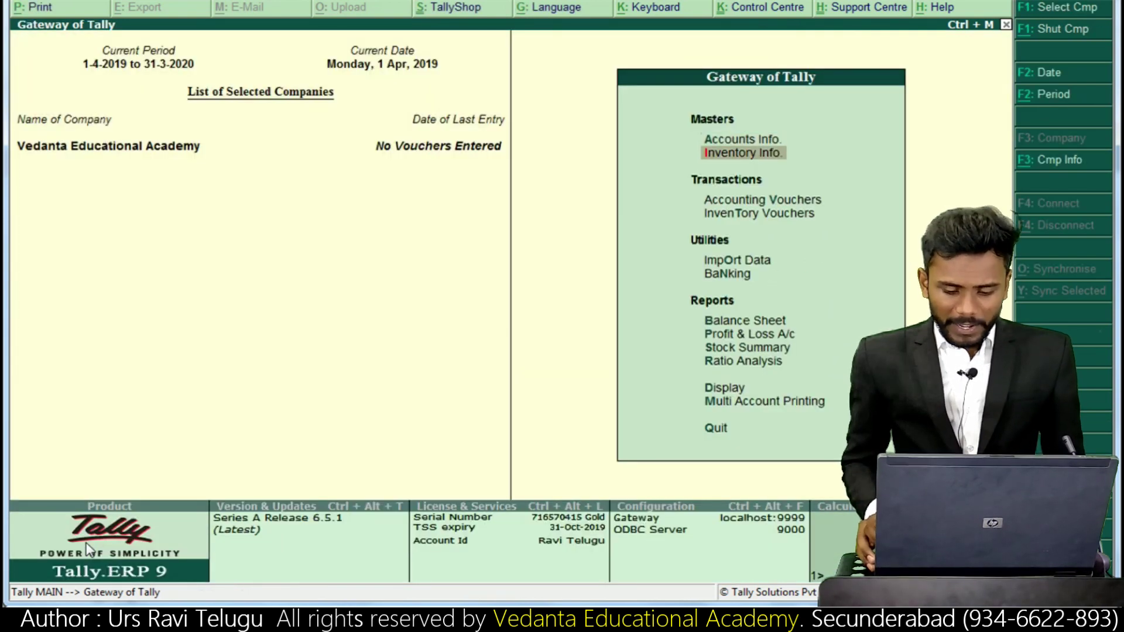
{"action": "key", "text": "Down"}
{"action": "key", "text": "Up"}
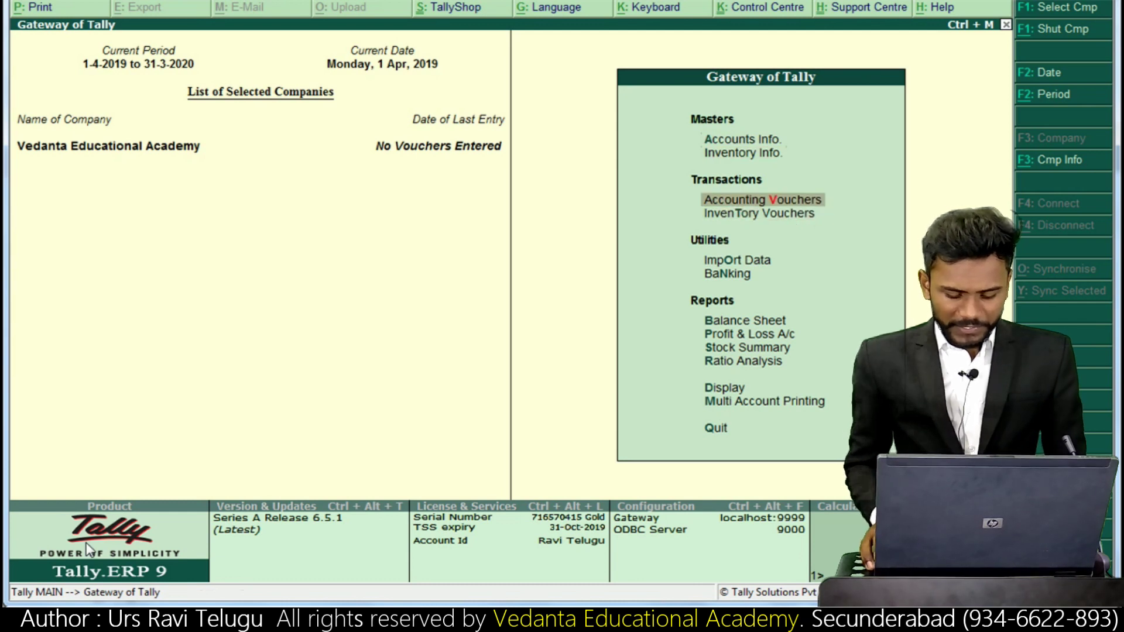
{"action": "key", "text": "Return"}
{"action": "key", "text": "F8"}
{"action": "key", "text": "Return"}
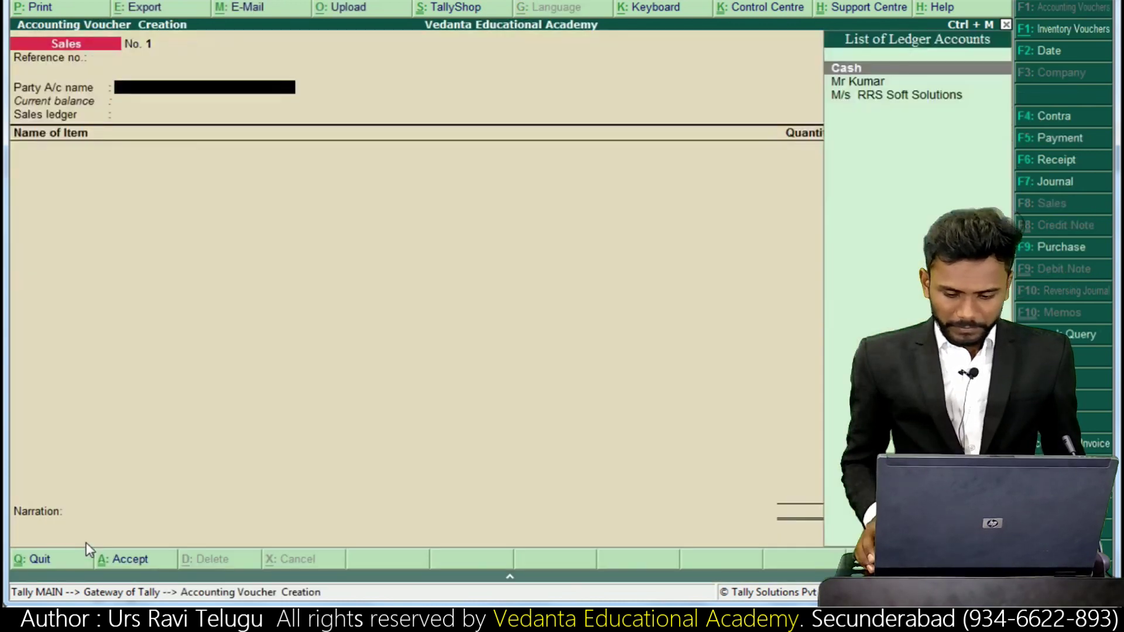
{"action": "key", "text": "Down"}
{"action": "key", "text": "Down"}
{"action": "key", "text": "Return"}
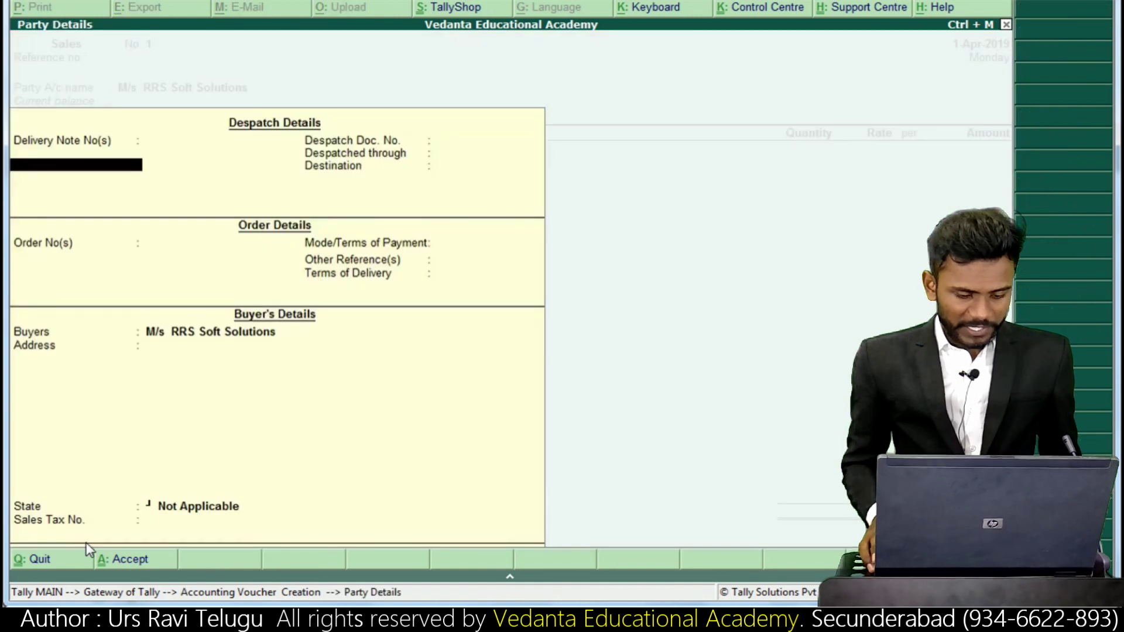
Step: Create a Sales ledger under Sales Accounts from within the voucher
{"action": "key", "text": "ctrl+a"}
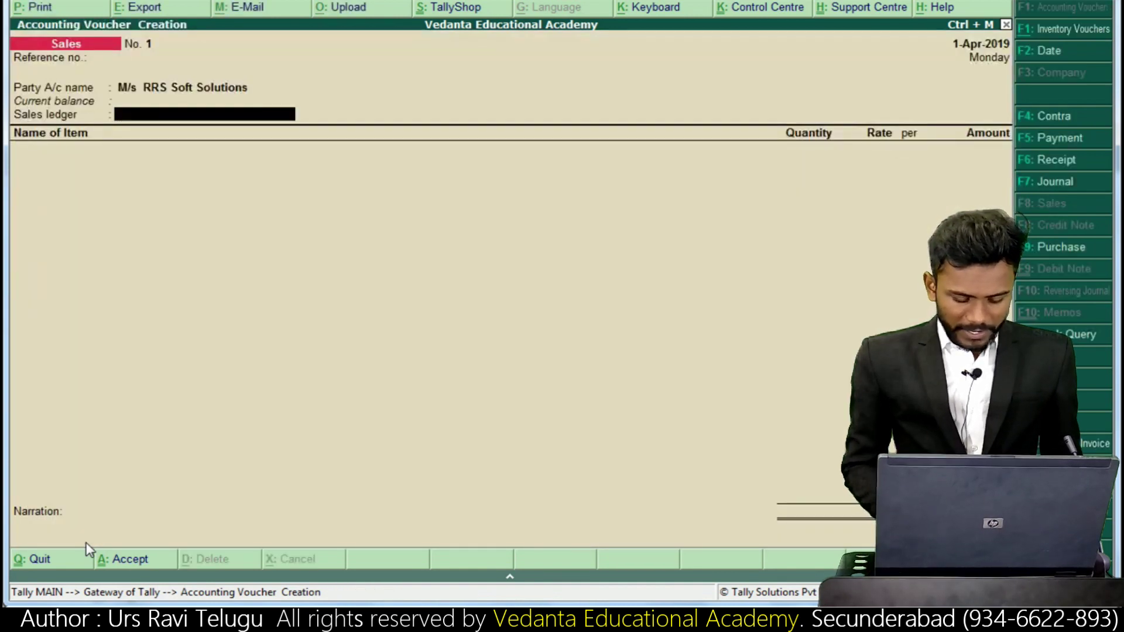
{"action": "key", "text": "alt+c"}
{"action": "type", "text": "Sales"}
{"action": "key", "text": "Return"}
{"action": "key", "text": "Return"}
{"action": "type", "text": "Sa"}
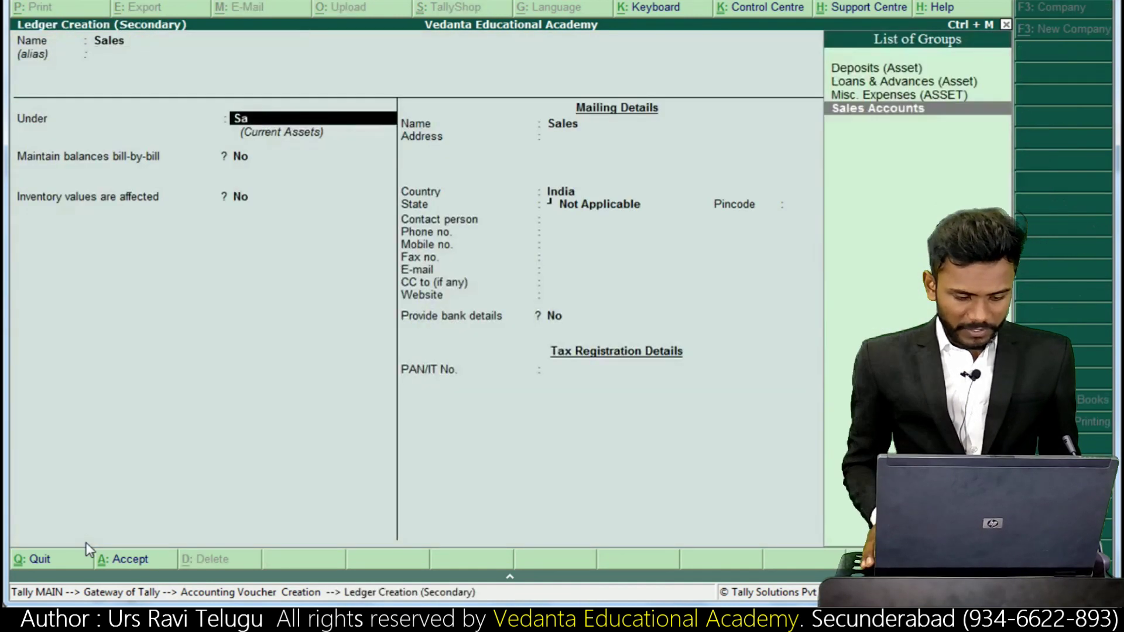
{"action": "key", "text": "Return"}
{"action": "key", "text": "Return"}
{"action": "key", "text": "Return"}
{"action": "key", "text": "ctrl+a"}
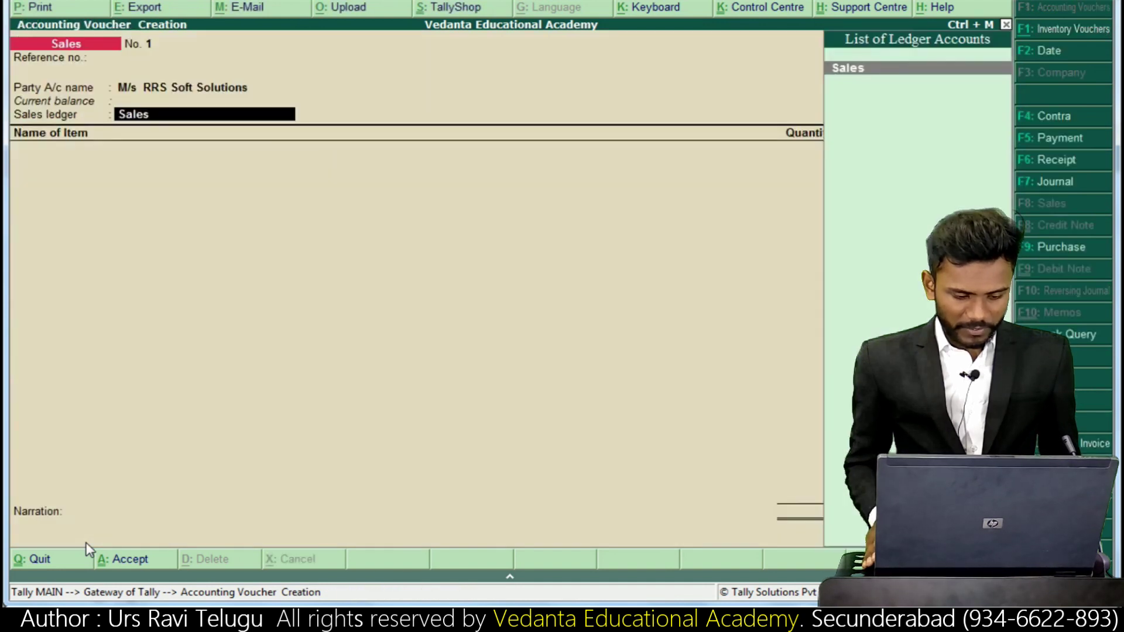
{"action": "key", "text": "Return"}
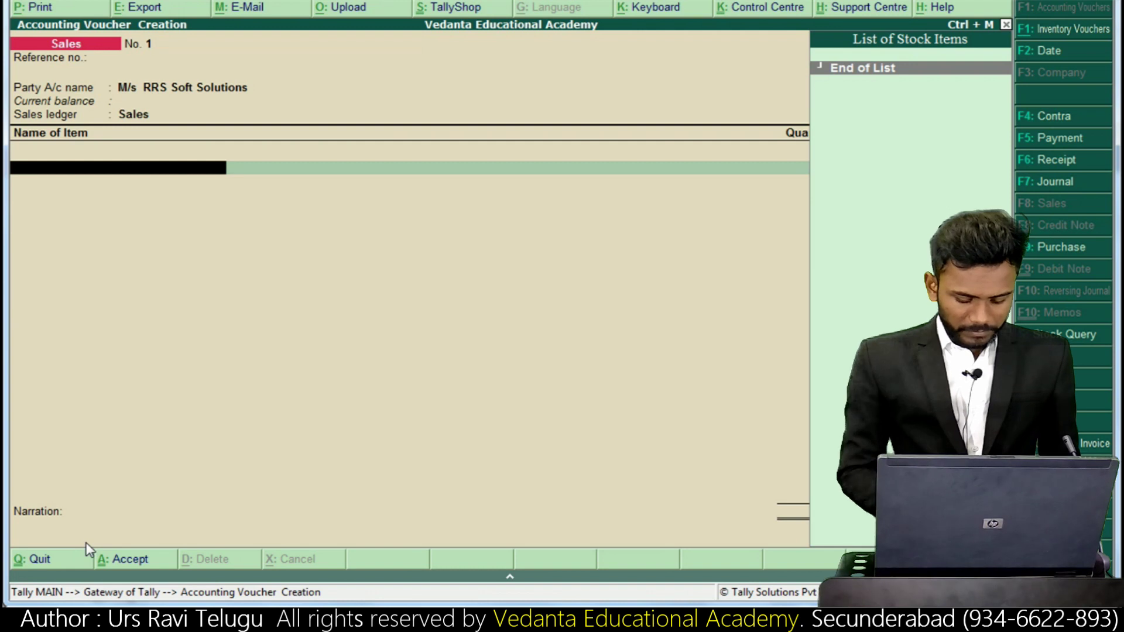
Step: Create stock item Item1 with a new unit of measure Nos on the first item line
{"action": "type", "text": "Item1"}
{"action": "key", "text": "alt+c"}
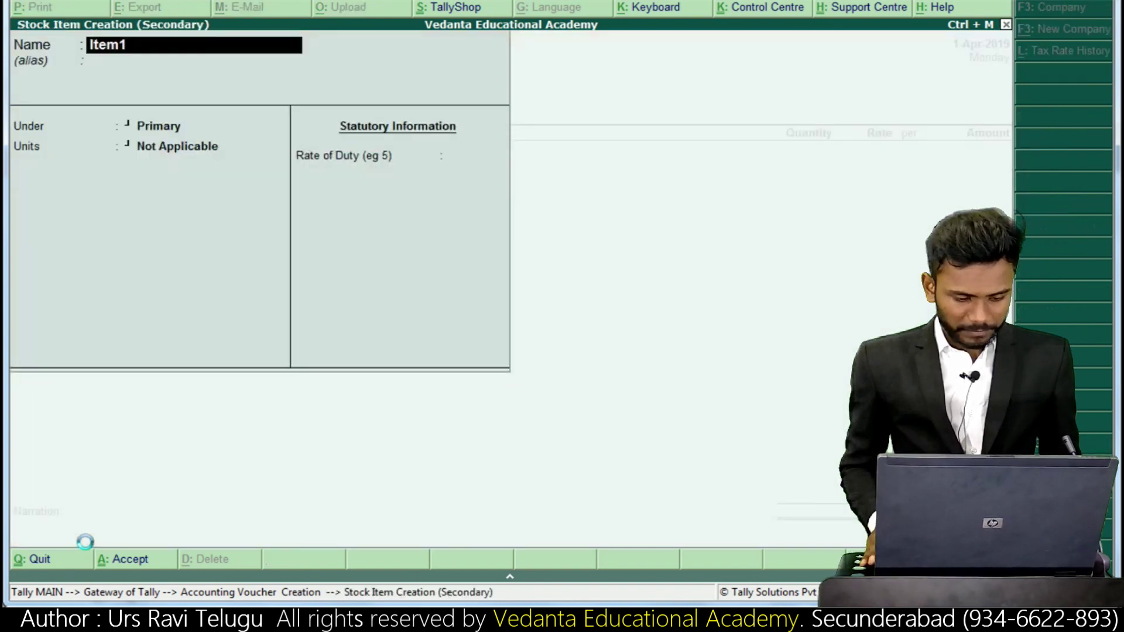
{"action": "key", "text": "Return"}
{"action": "key", "text": "Return"}
{"action": "key", "text": "Return"}
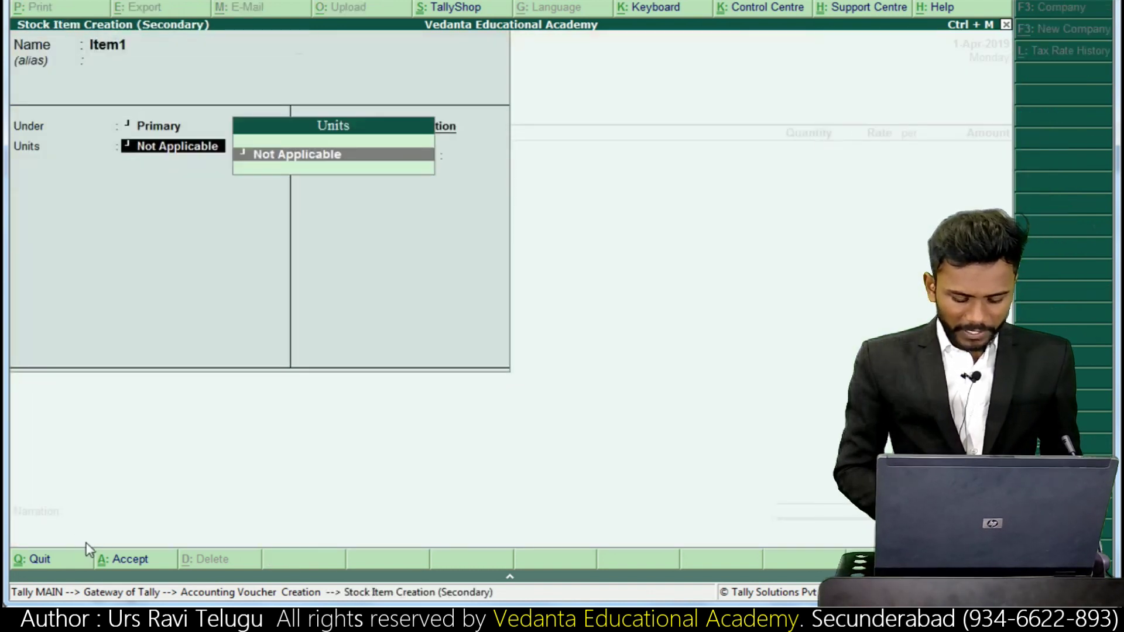
{"action": "key", "text": "alt+c"}
{"action": "key", "text": "Return"}
{"action": "type", "text": "Nos"}
{"action": "key", "text": "Return"}
{"action": "key", "text": "Return"}
{"action": "key", "text": "Return"}
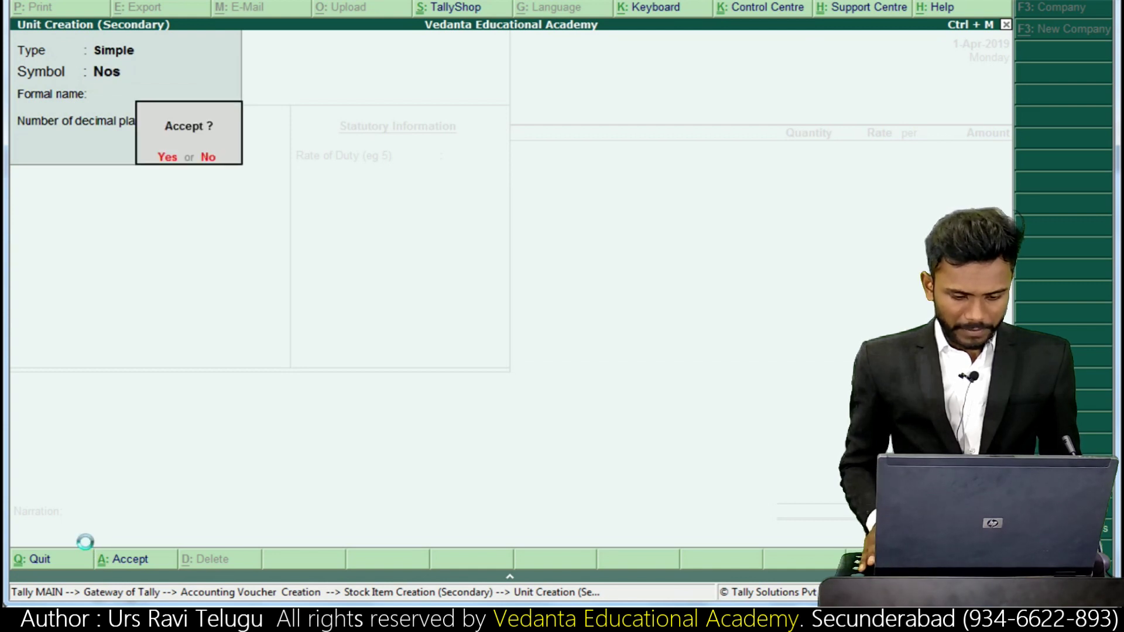
{"action": "key", "text": "Return"}
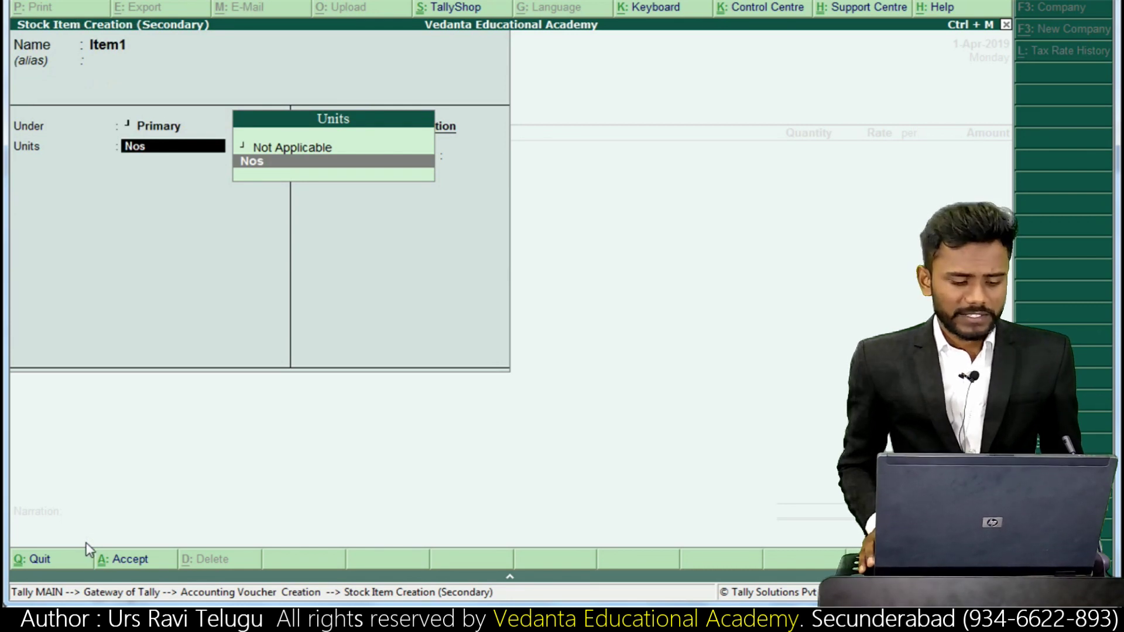
{"action": "key", "text": "Return"}
{"action": "key", "text": "Return"}
{"action": "key", "text": "Return"}
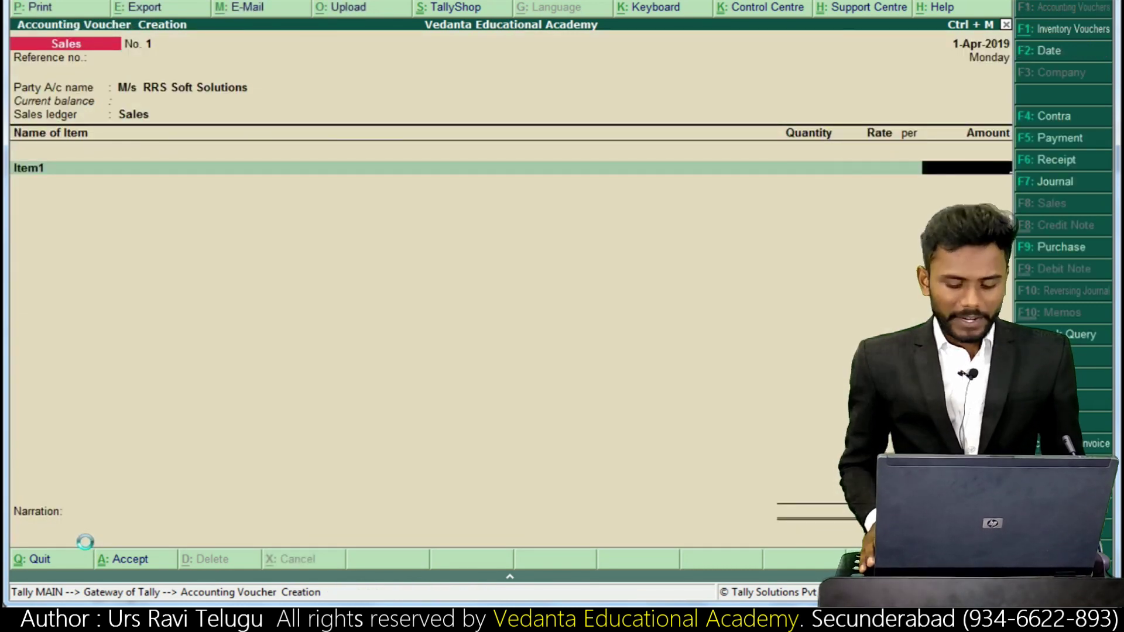
Step: Enter quantity 10 at rate 100 for Item1, leave narration empty, and save sales voucher No. 1
{"action": "type", "text": "10"}
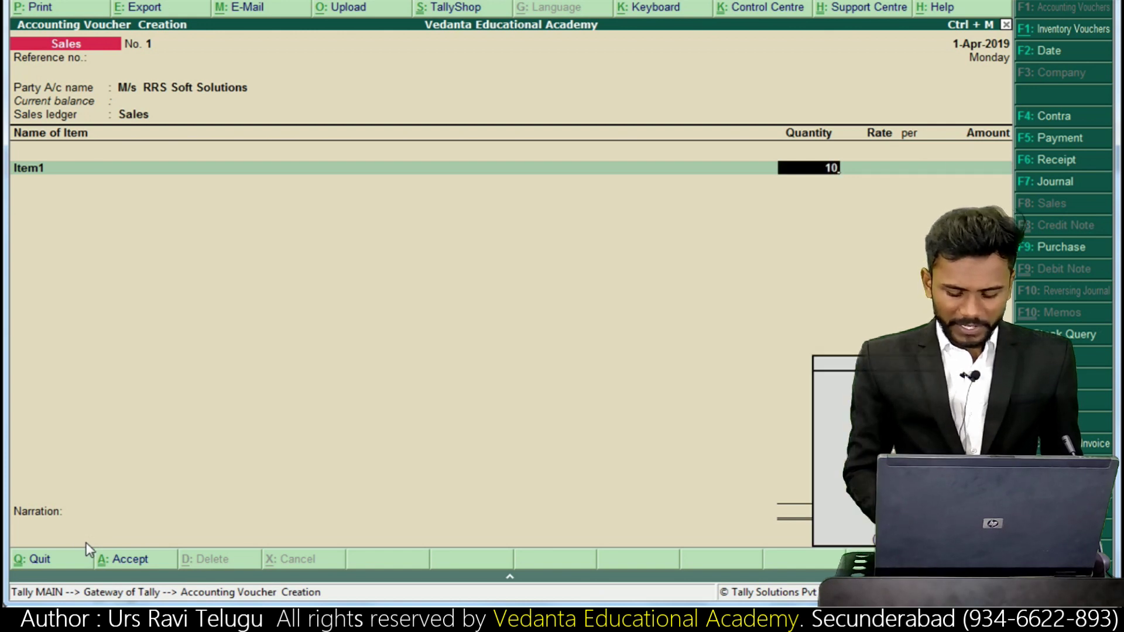
{"action": "key", "text": "Return"}
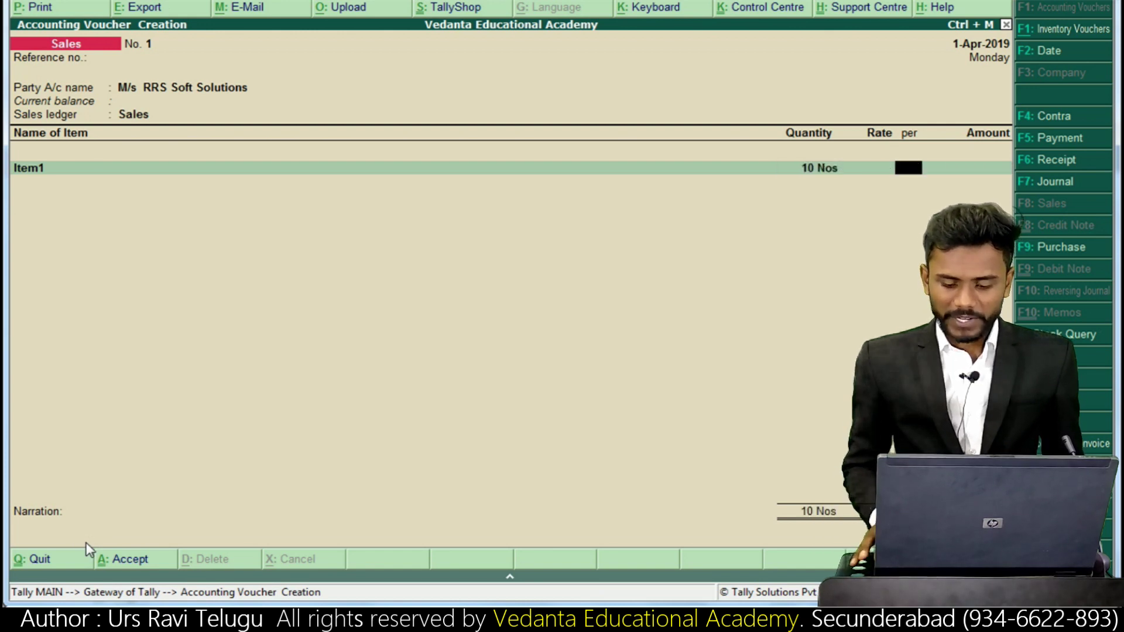
{"action": "type", "text": "100"}
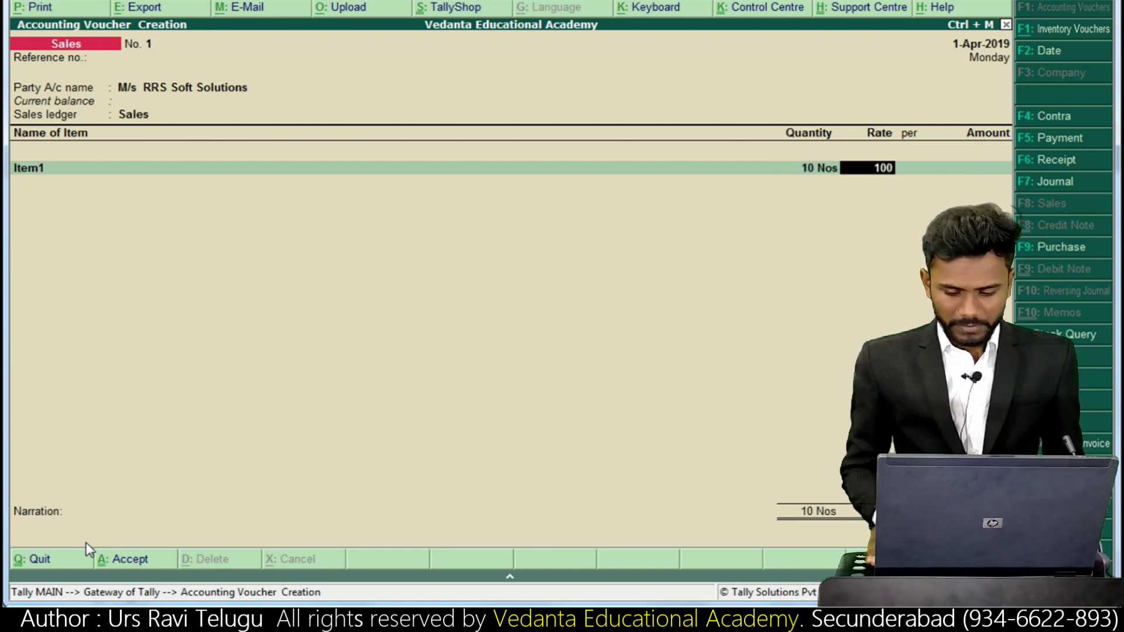
{"action": "key", "text": "Return"}
{"action": "key", "text": "Return"}
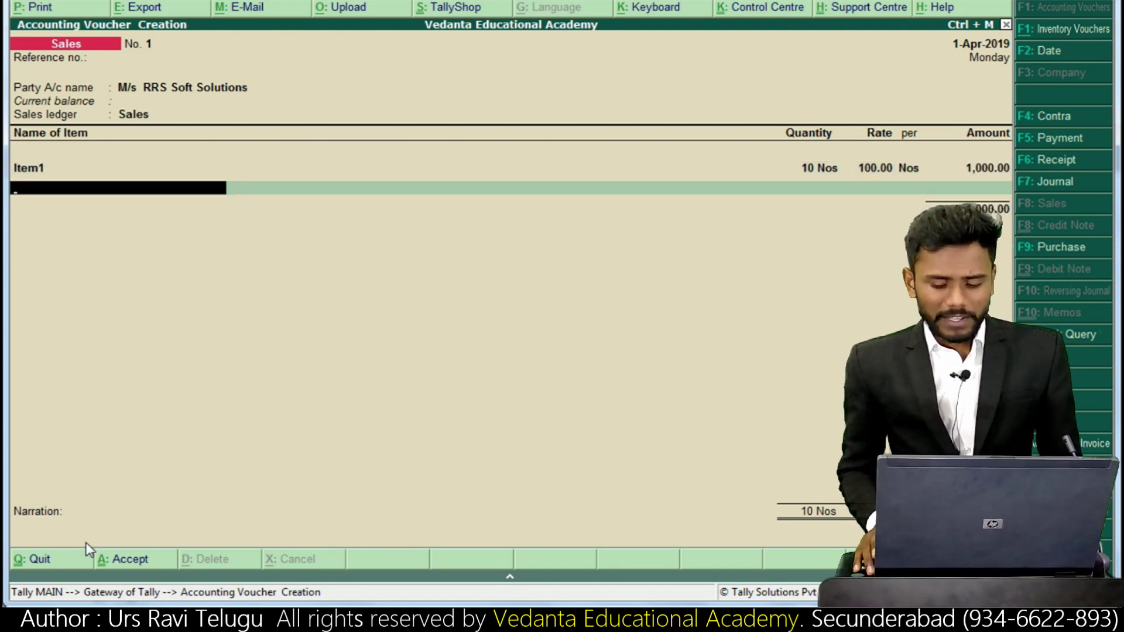
{"action": "key", "text": "Return"}
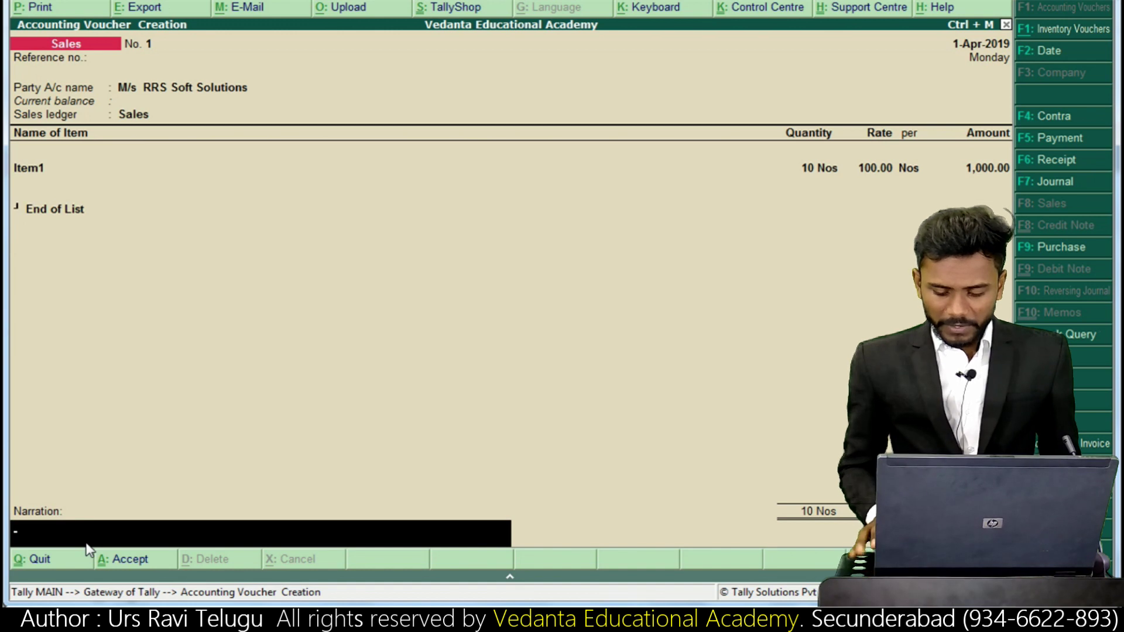
{"action": "key", "text": "Return"}
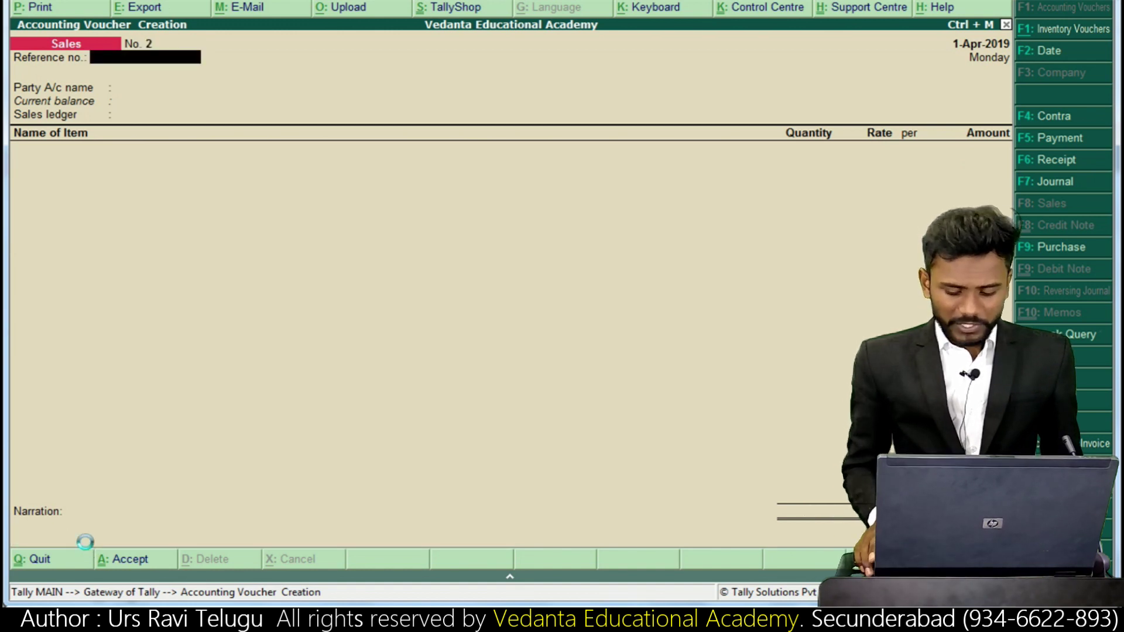
{"action": "key", "text": "Return"}
{"action": "key", "text": "Return"}
Step: Record sales voucher No. 2 for the individual customer with 10 Nos of Item1
{"action": "key", "text": "Escape"}
{"action": "key", "text": "Down"}
{"action": "key", "text": "Return"}
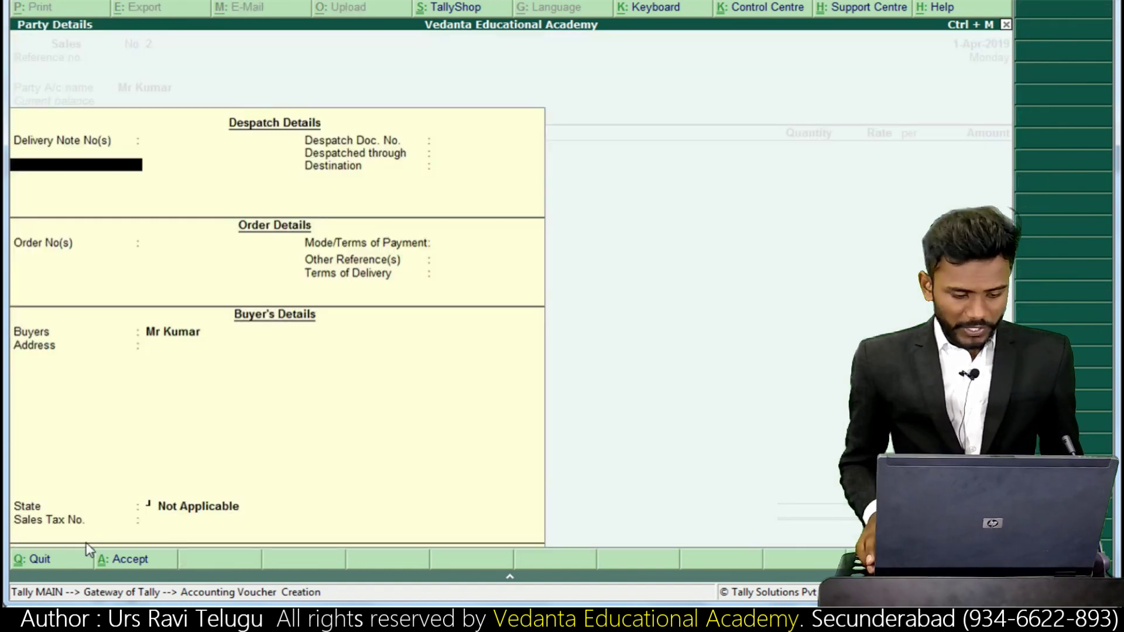
{"action": "key", "text": "ctrl+a"}
{"action": "key", "text": "Return"}
{"action": "key", "text": "Down"}
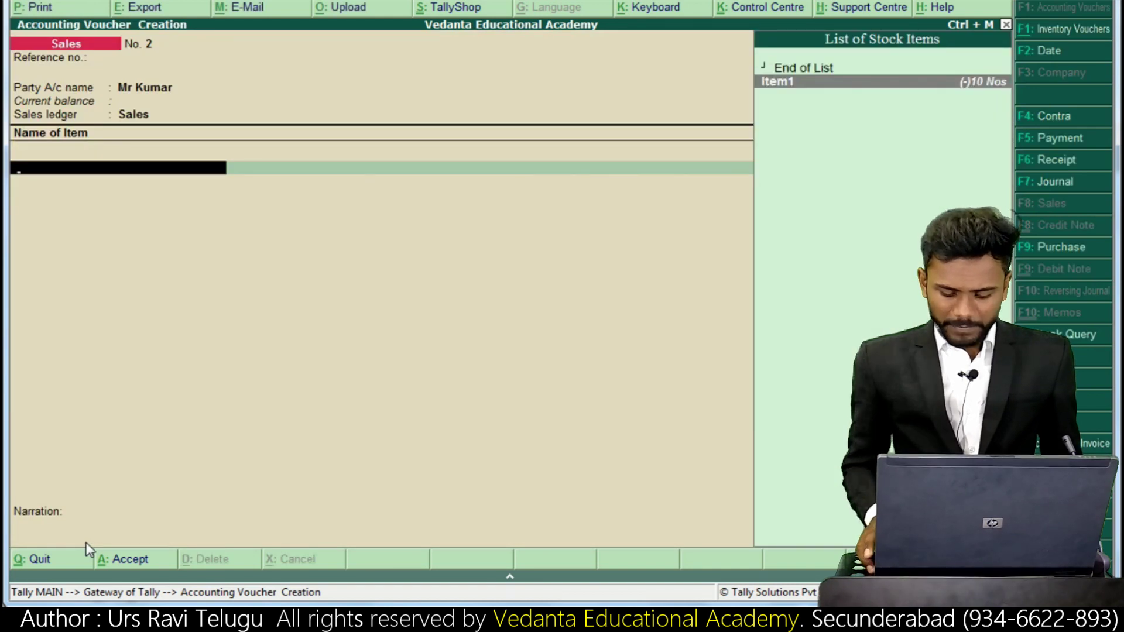
{"action": "key", "text": "Return"}
{"action": "type", "text": "10"}
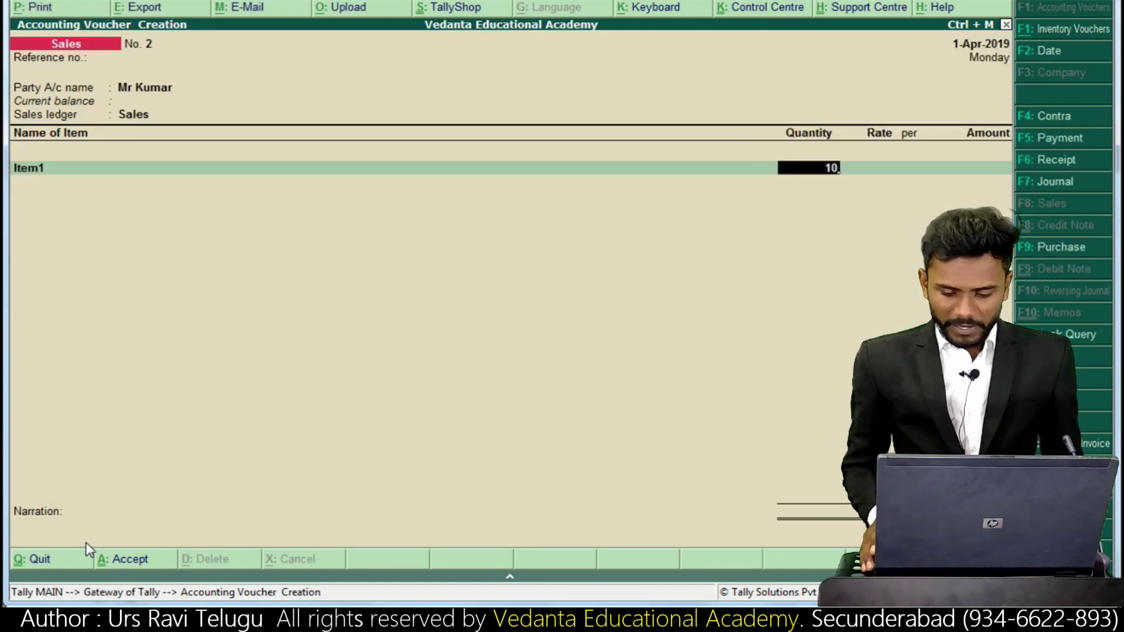
{"action": "key", "text": "Return"}
{"action": "key", "text": "Return"}
{"action": "key", "text": "Return"}
{"action": "key", "text": "Return"}
{"action": "key", "text": "Return"}
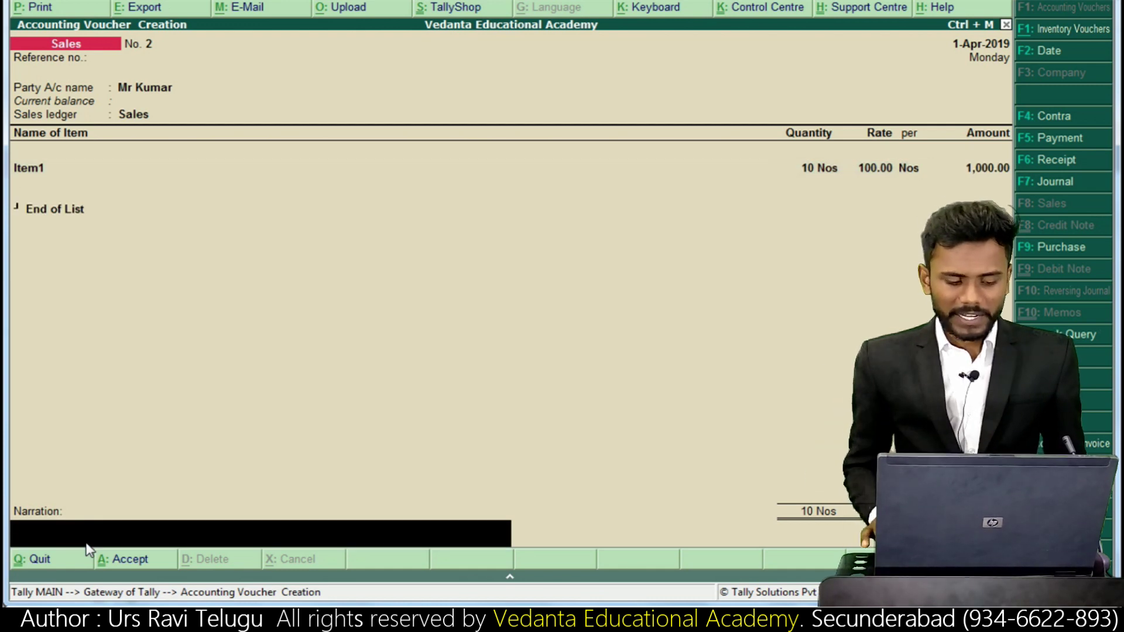
{"action": "key", "text": "Return"}
{"action": "key", "text": "Return"}
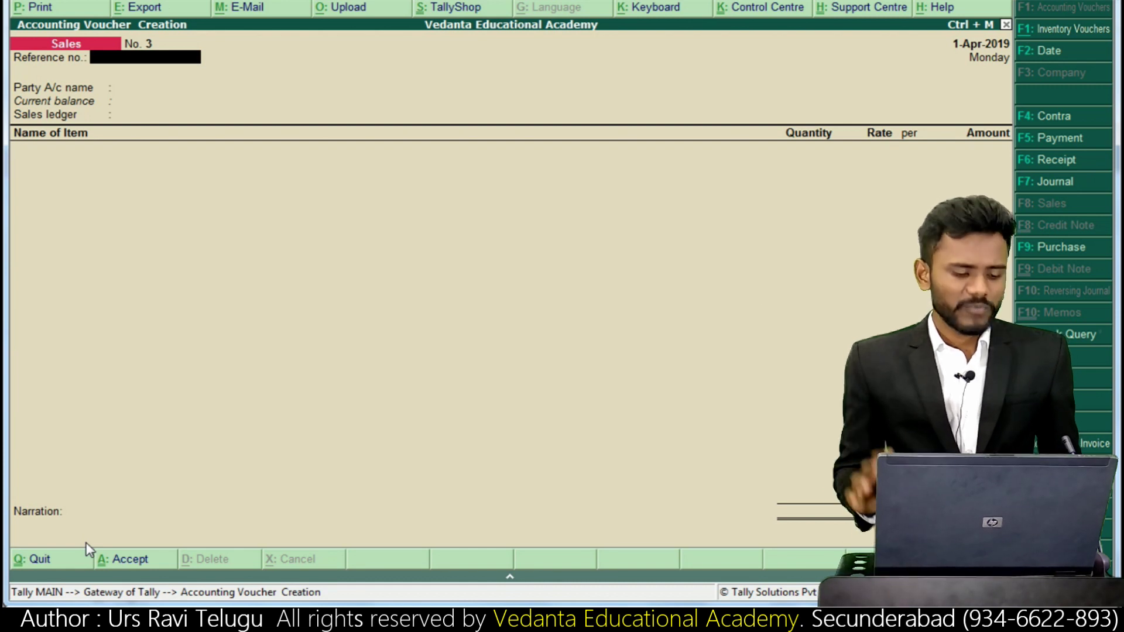
Step: Open the Day Book from Display and bring up RRS Soft Solutions' sales voucher No. 1
{"action": "key", "text": "Escape"}
{"action": "key", "text": "Down"}
{"action": "key", "text": "Down"}
{"action": "key", "text": "Down"}
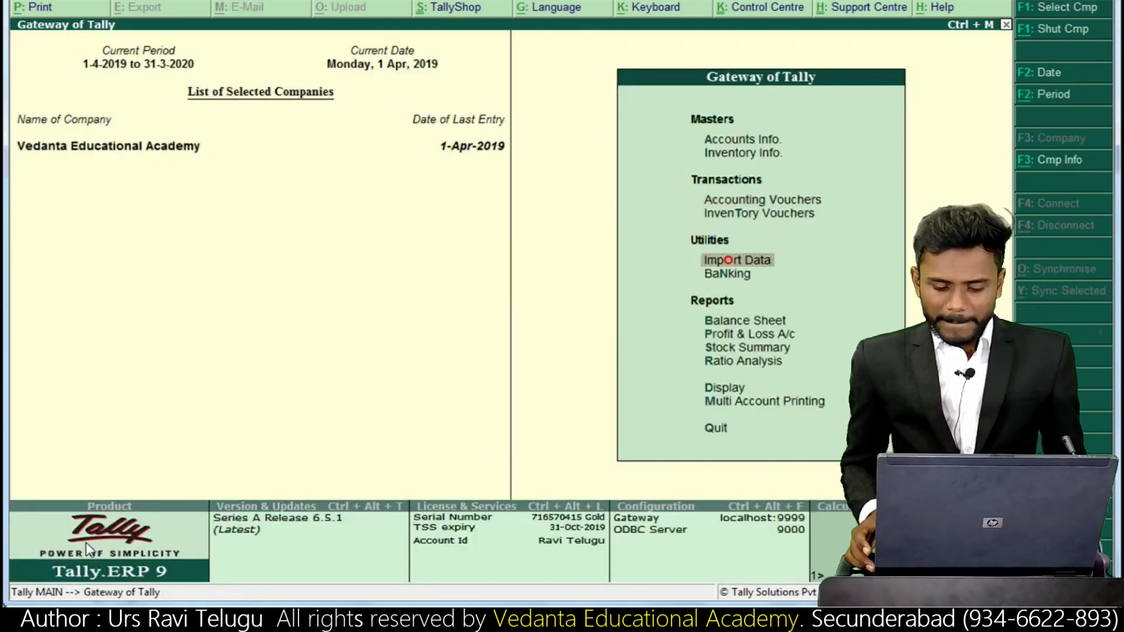
{"action": "key", "text": "d"}
{"action": "key", "text": "Down"}
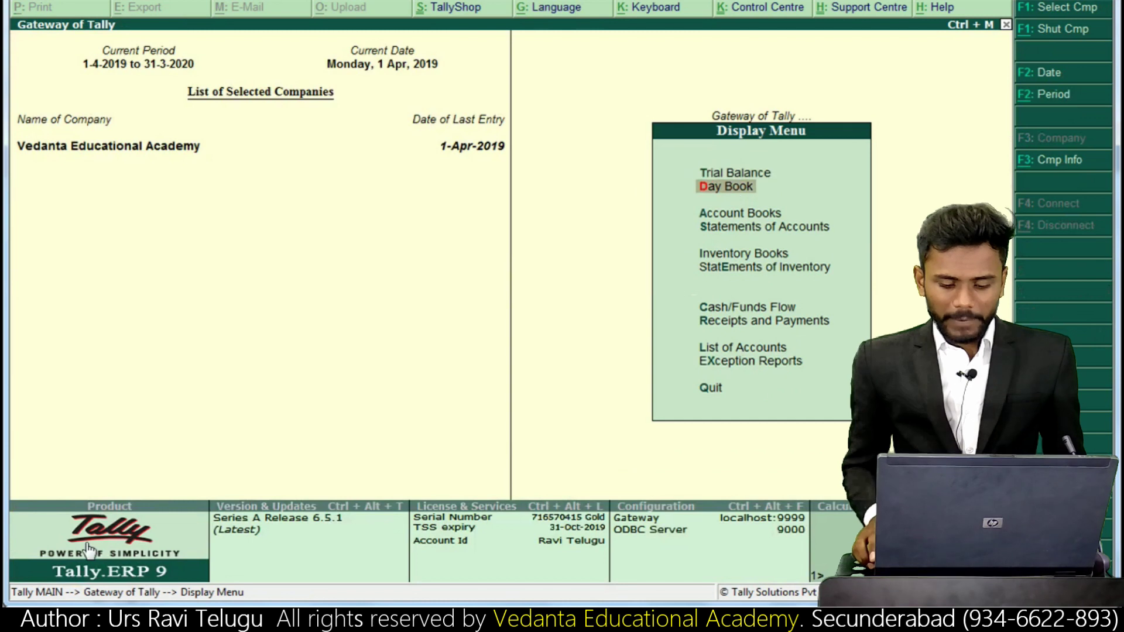
{"action": "key", "text": "Return"}
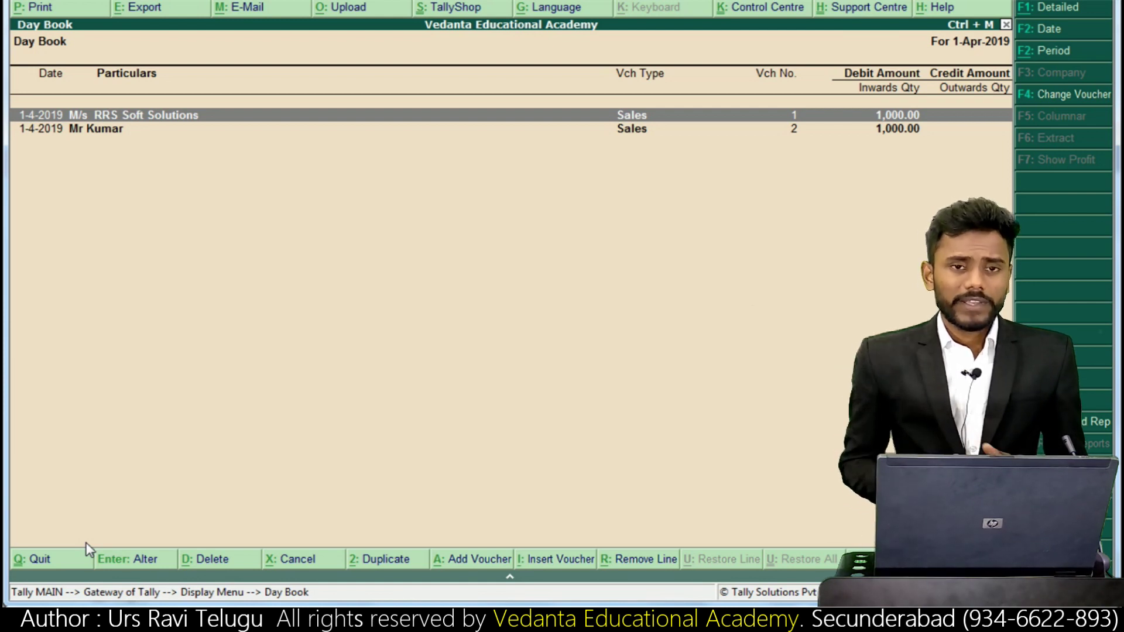
{"action": "key", "text": "Return"}
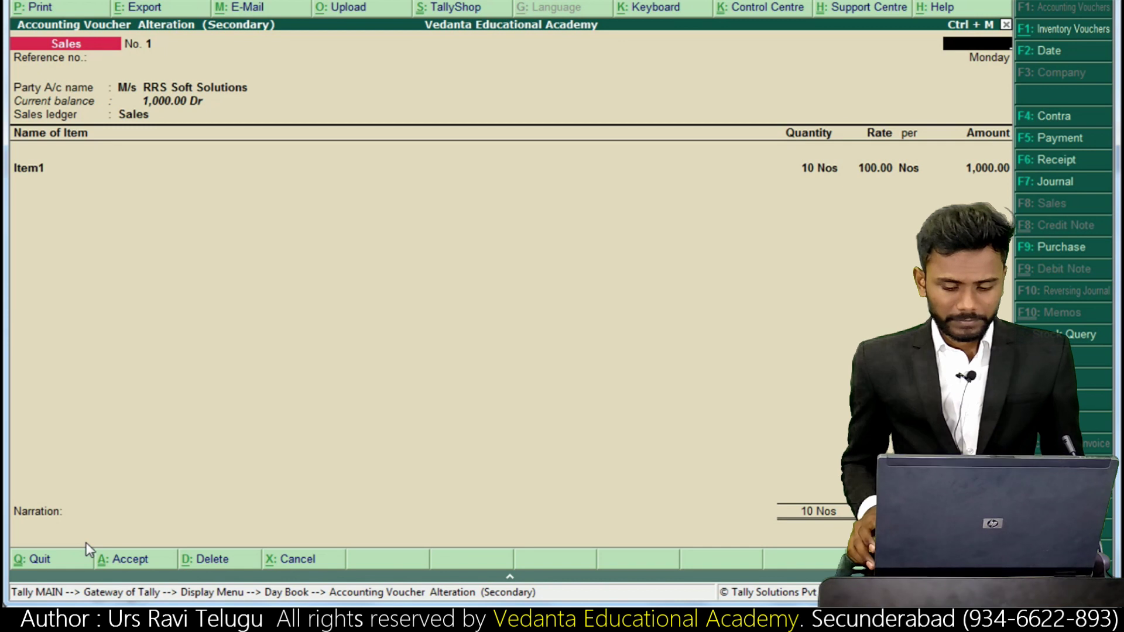
{"action": "key", "text": "Escape"}
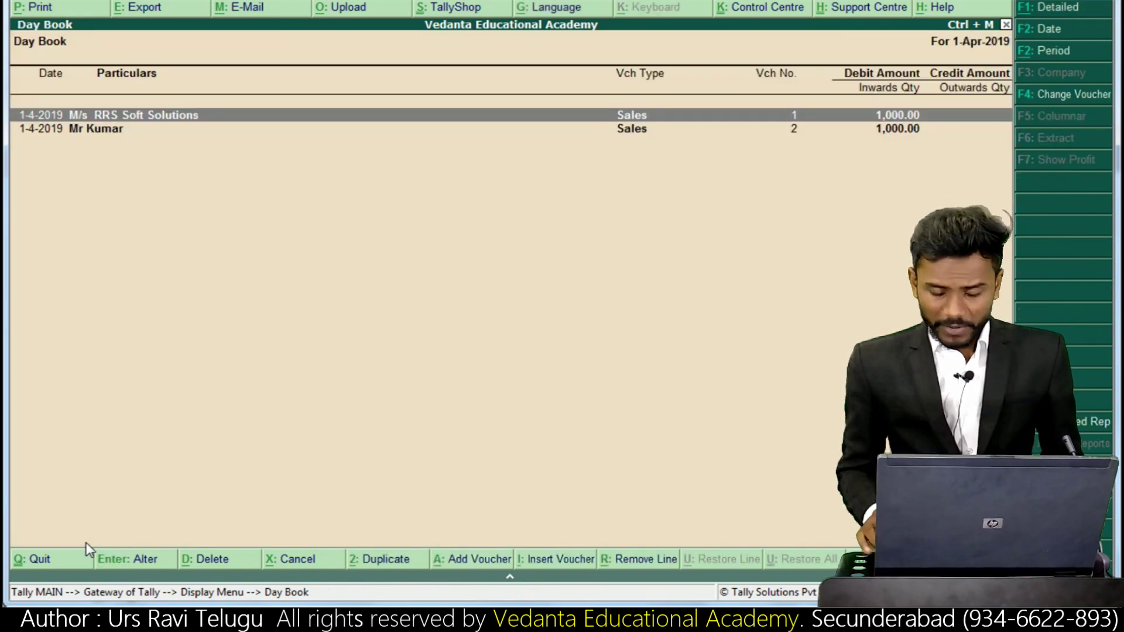
{"action": "key", "text": "Return"}
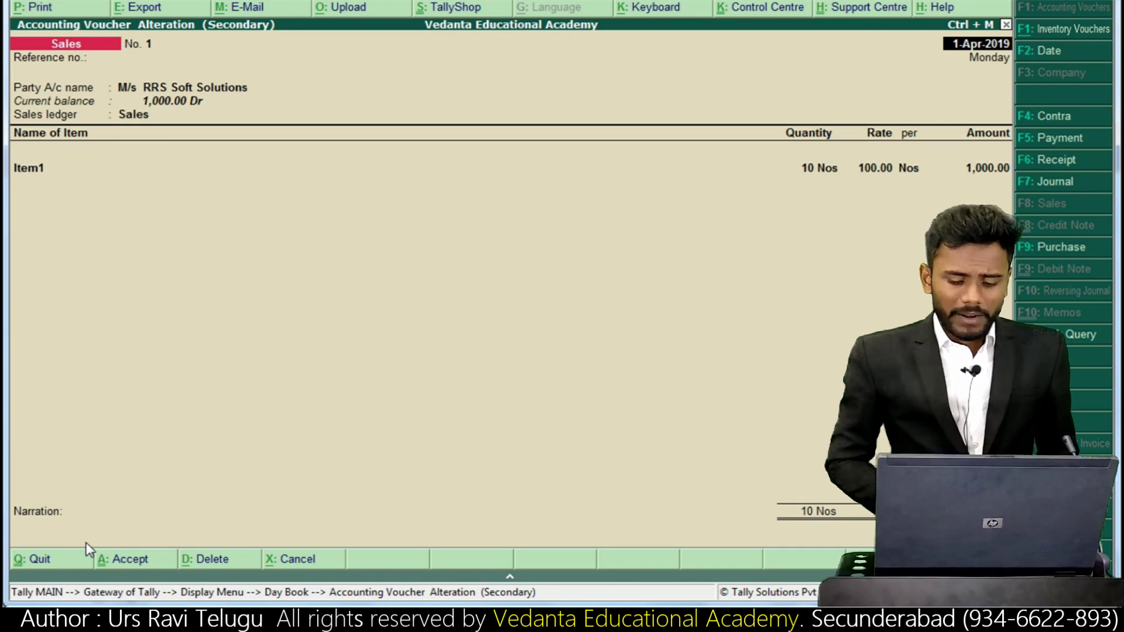
Step: View the Voucher E-Mail details for RRS Soft Solutions' voucher, then close back to the Day Book
{"action": "key", "text": "alt+m"}
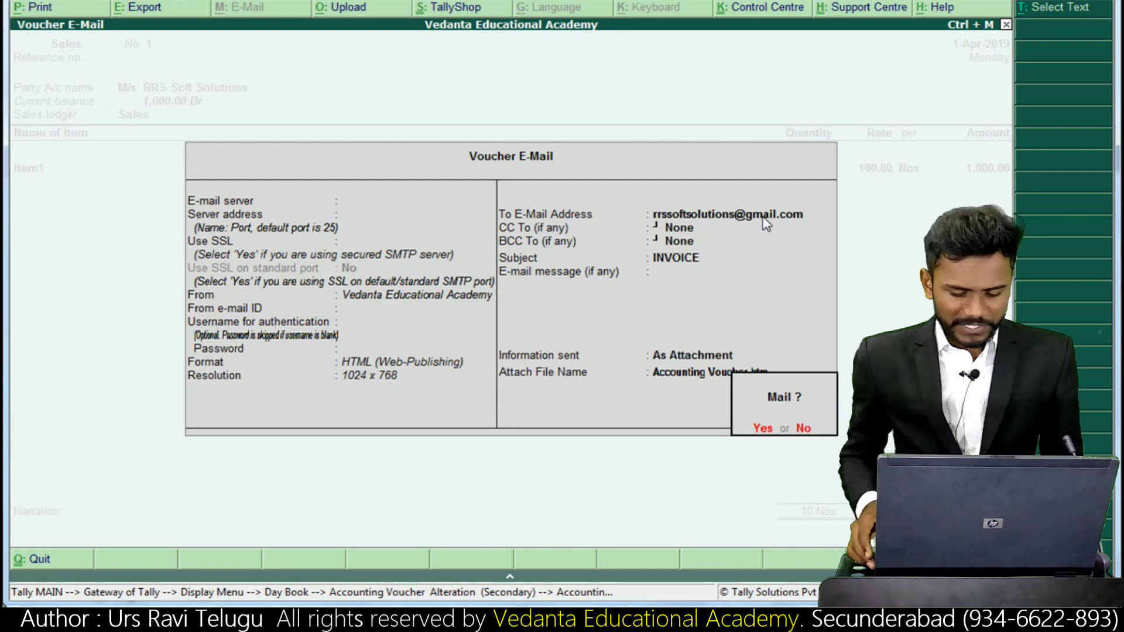
{"action": "key", "text": "Return"}
{"action": "key", "text": "Escape"}
{"action": "key", "text": "Escape"}
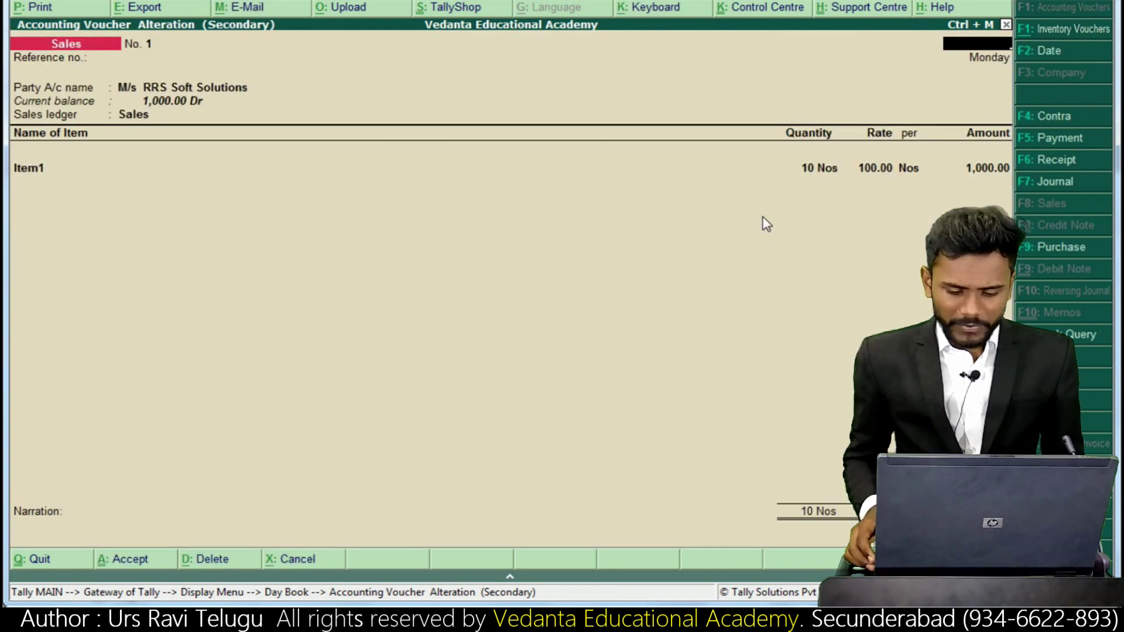
{"action": "key", "text": "Escape"}
{"action": "key", "text": "Down"}
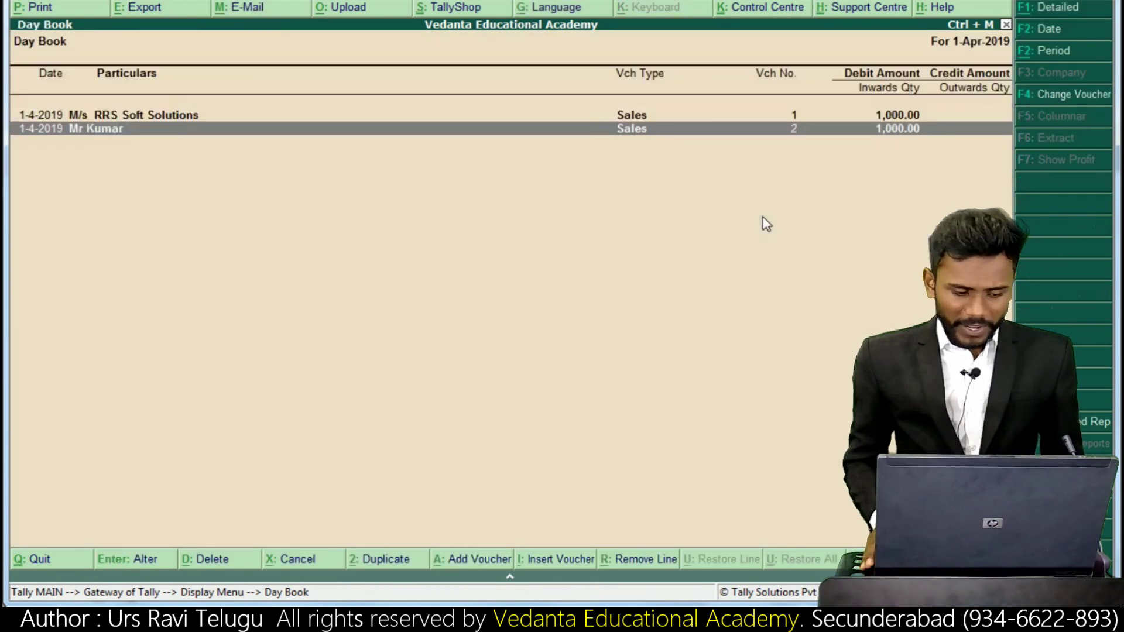
Step: Open Mr Kumar's sales voucher No. 2 and view its Voucher E-Mail details
{"action": "key", "text": "Return"}
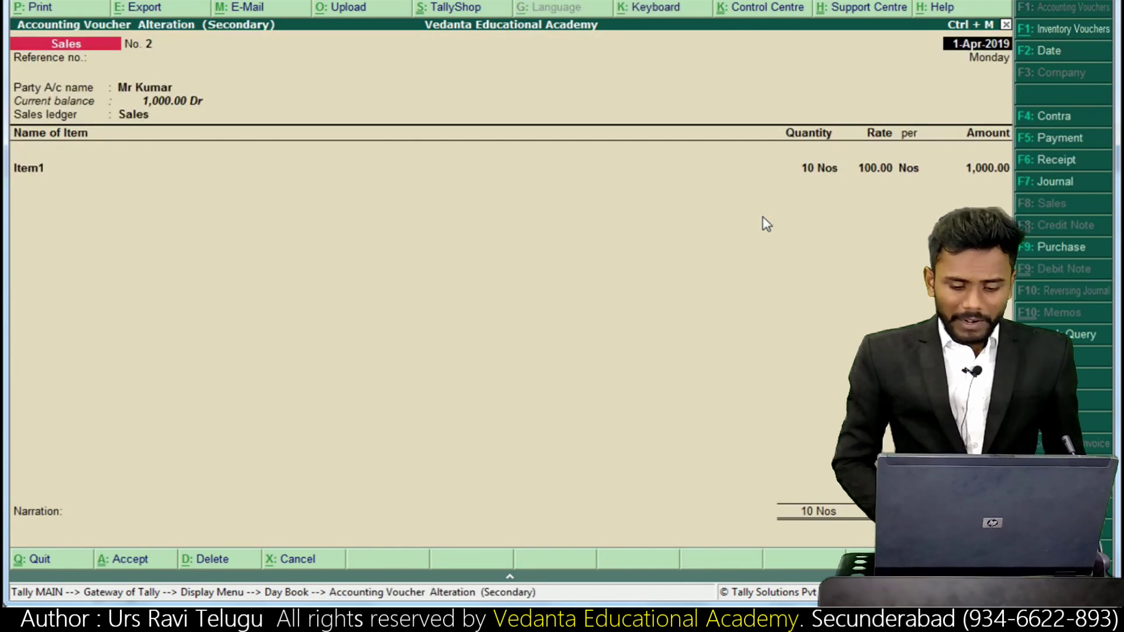
{"action": "key", "text": "alt+m"}
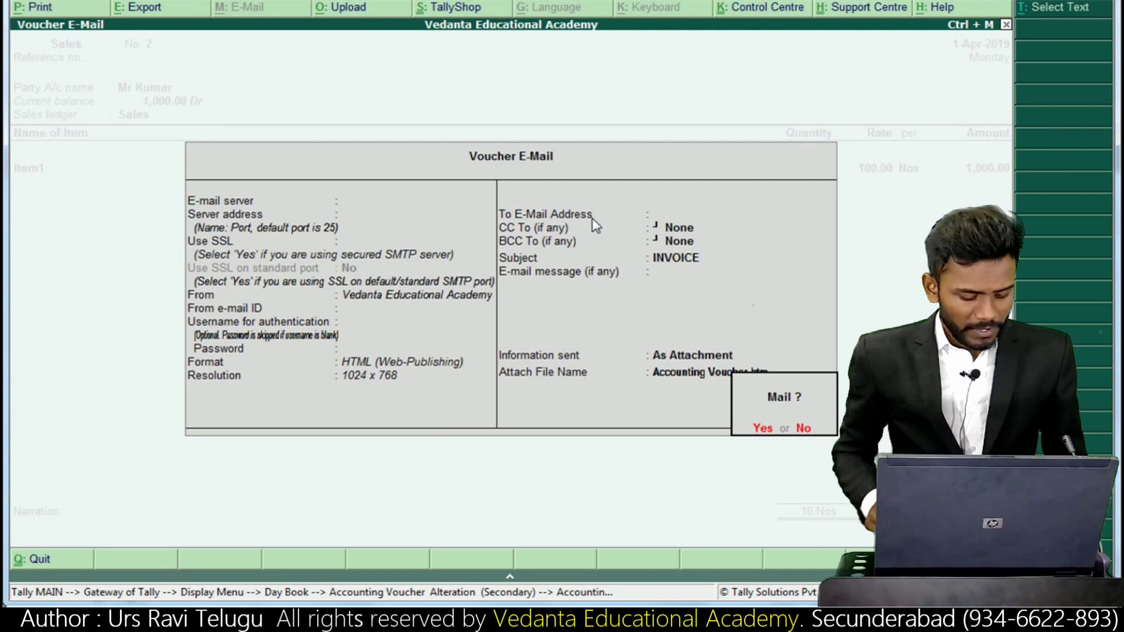
{"action": "key", "text": "Escape"}
{"action": "key", "text": "Escape"}
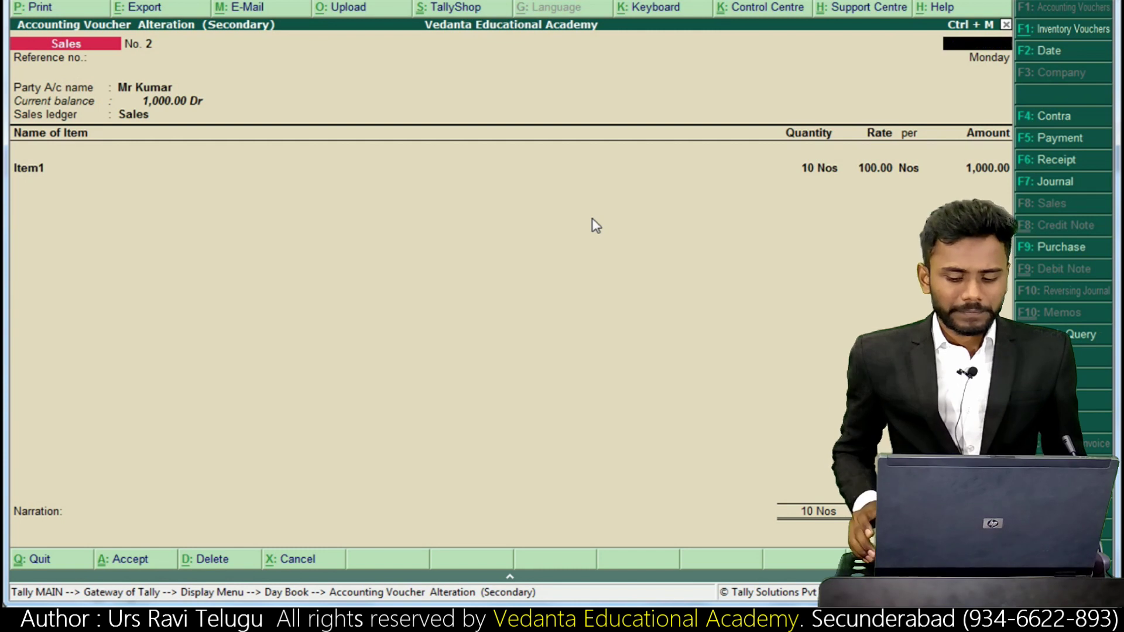
{"action": "key", "text": "Escape"}
{"action": "key", "text": "Escape"}
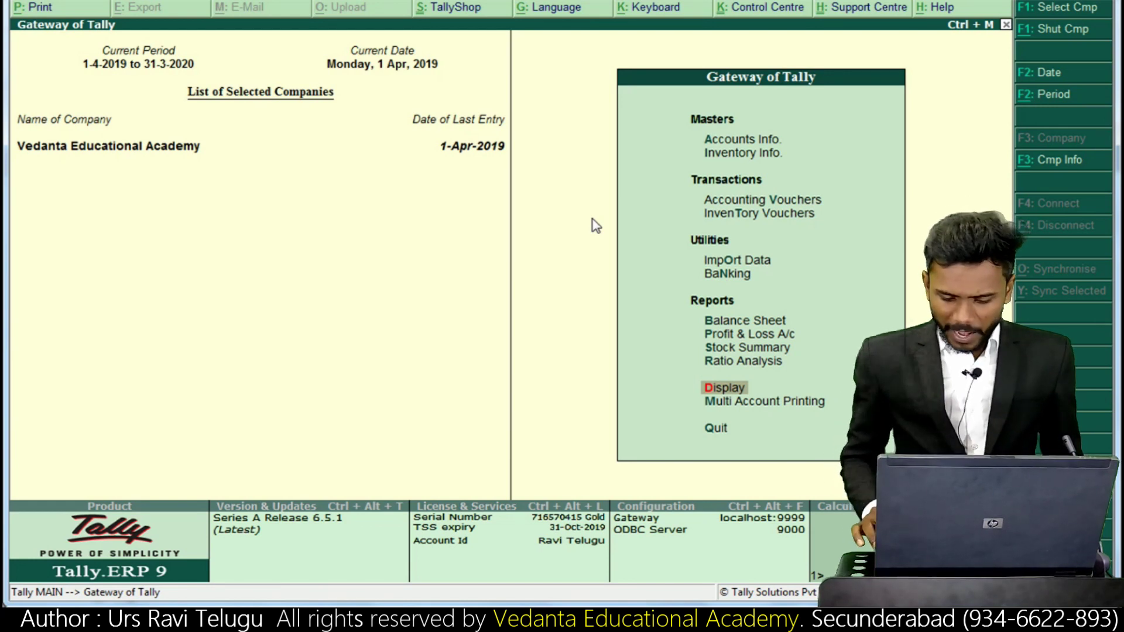
Step: Open the Balance Sheet, view its e-mail settings, and close them
{"action": "key", "text": "Down"}
{"action": "key", "text": "Up"}
{"action": "key", "text": "Up"}
{"action": "key", "text": "Up"}
{"action": "key", "text": "Up"}
{"action": "key", "text": "Up"}
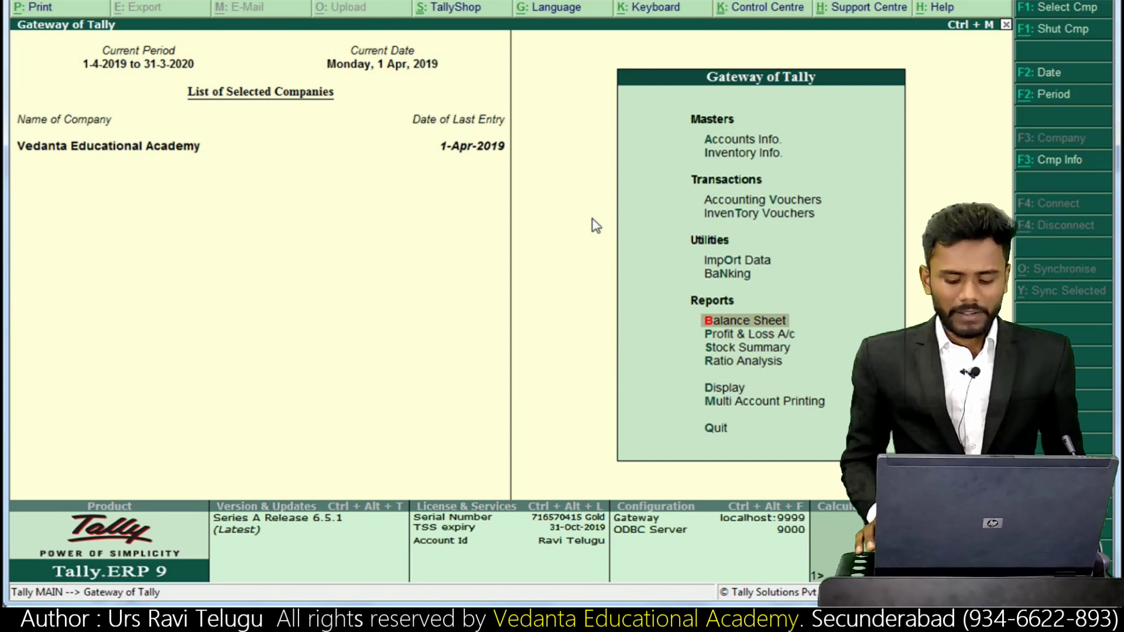
{"action": "key", "text": "Return"}
{"action": "key", "text": "alt+m"}
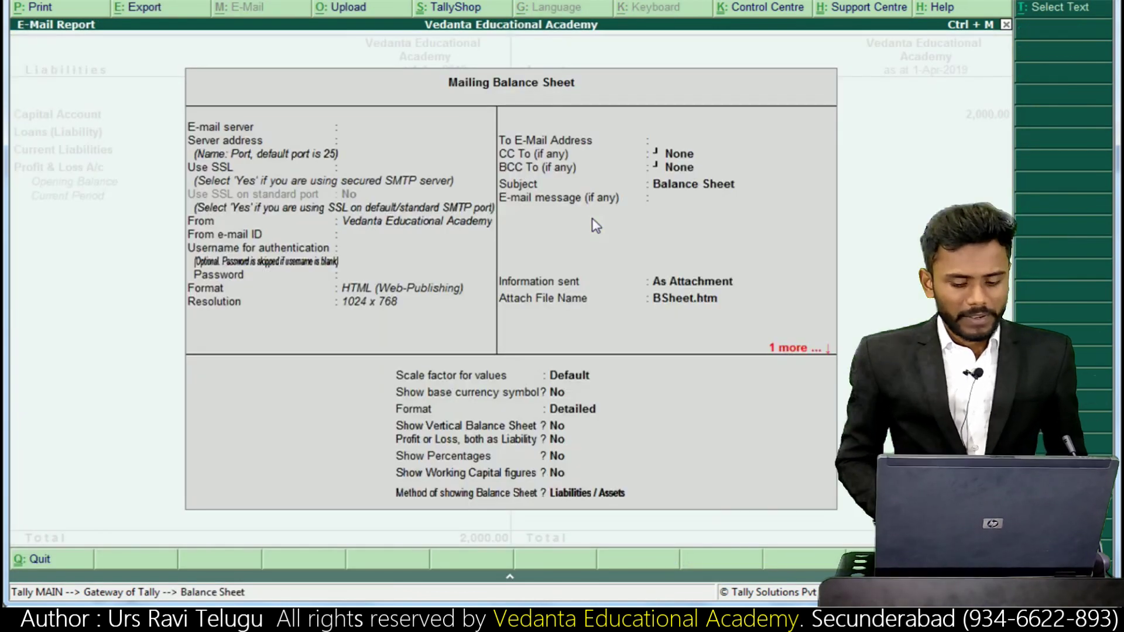
{"action": "key", "text": "ctrl+a"}
{"action": "key", "text": "n"}
{"action": "key", "text": "Escape"}
{"action": "key", "text": "Escape"}
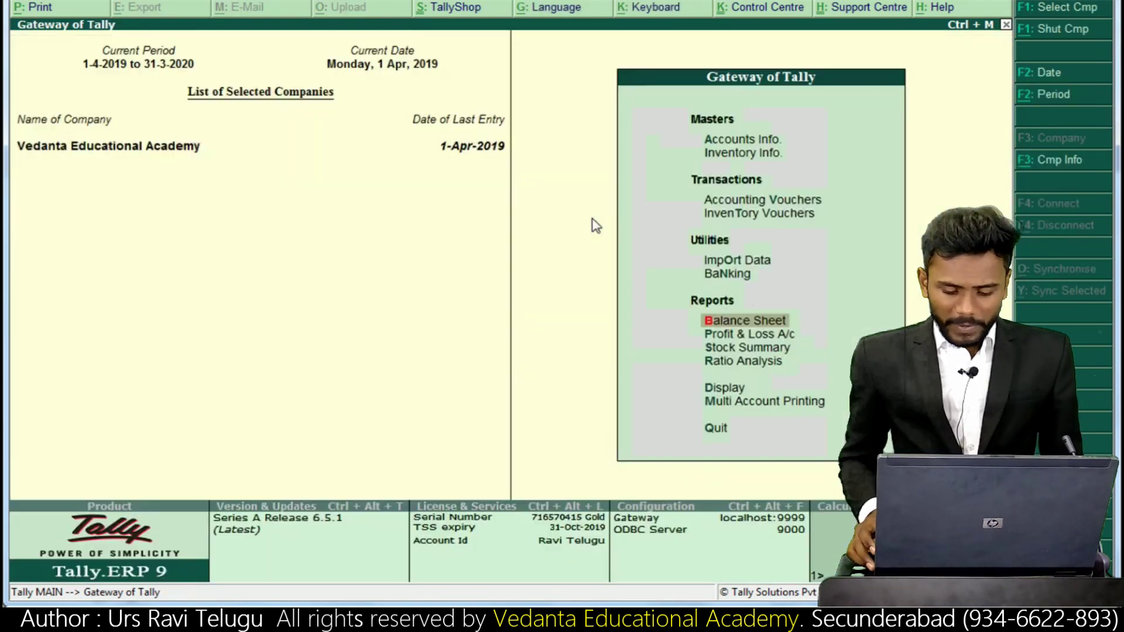
Step: Open RRS Soft Solutions' voucher No. 1 from the Day Book and bring up its Voucher E-Mail dialog
{"action": "key", "text": "Down"}
{"action": "key", "text": "Down"}
{"action": "key", "text": "Down"}
{"action": "key", "text": "Down"}
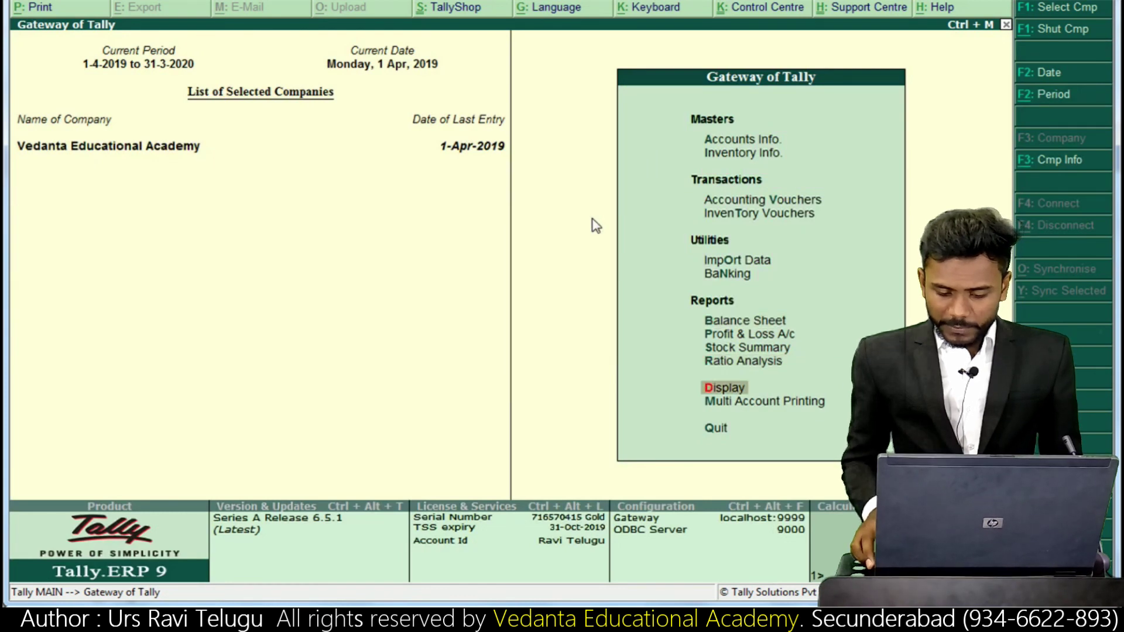
{"action": "key", "text": "Return"}
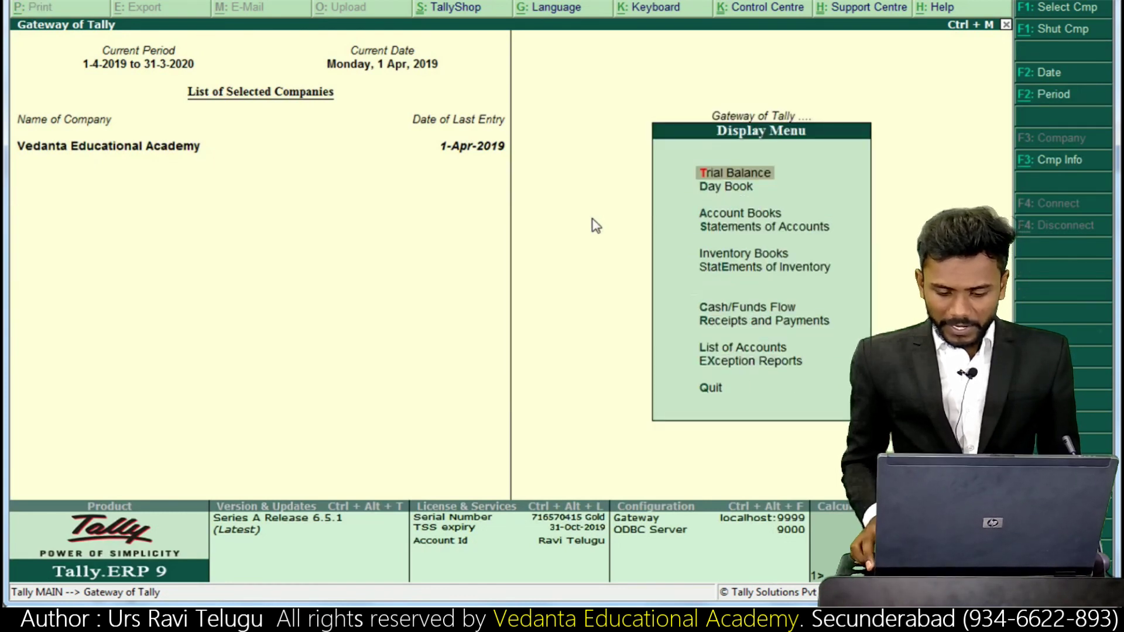
{"action": "key", "text": "Down"}
{"action": "key", "text": "Return"}
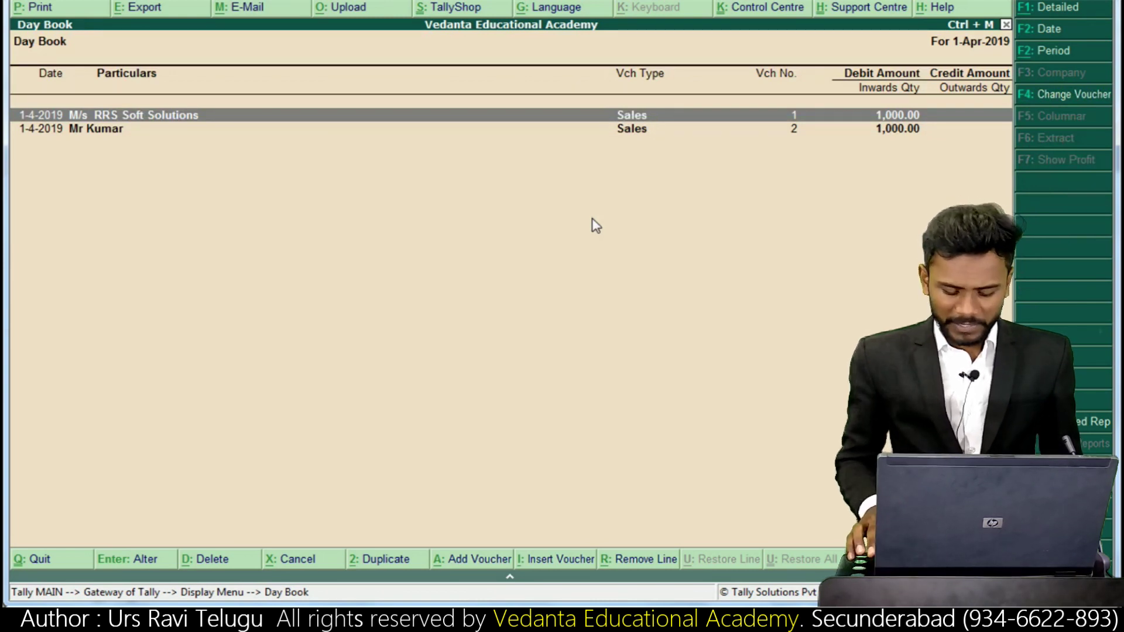
{"action": "key", "text": "Return"}
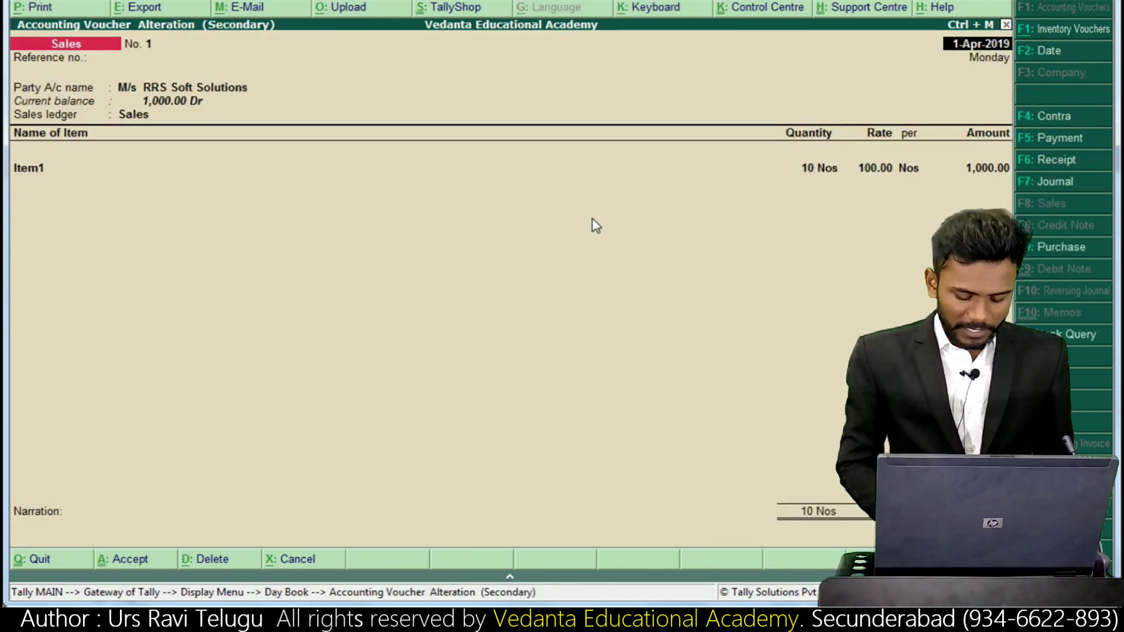
{"action": "key", "text": "alt+m"}
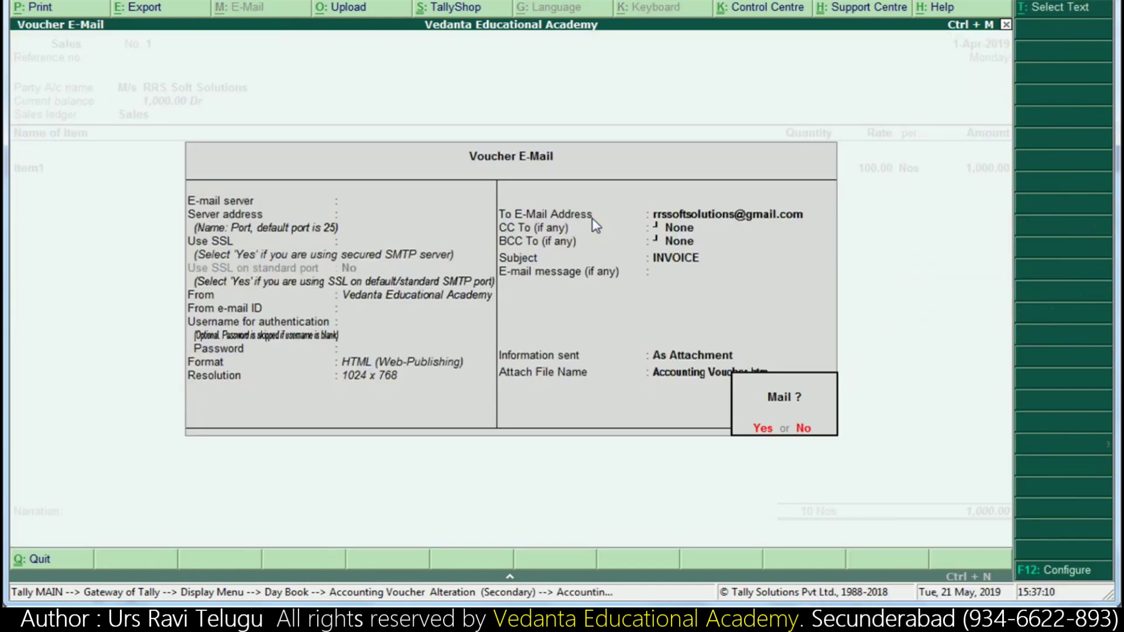
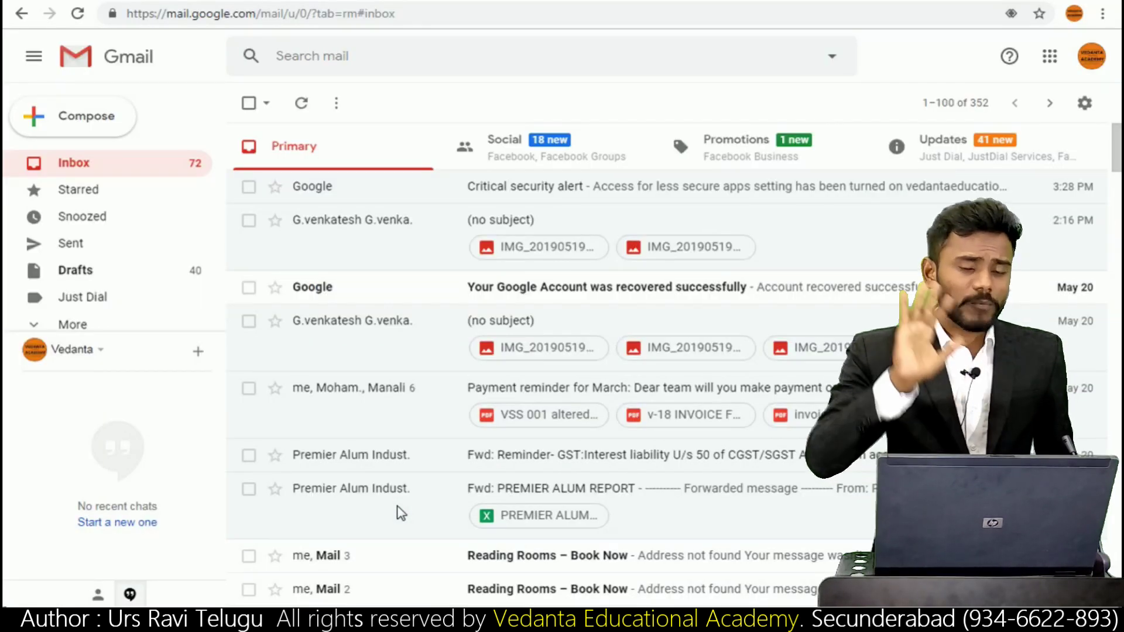
Step: Open and reload Gmail's Sent mail folder to review the earlier sent messages
{"action": "left_click", "coordinate": [61, 246]}
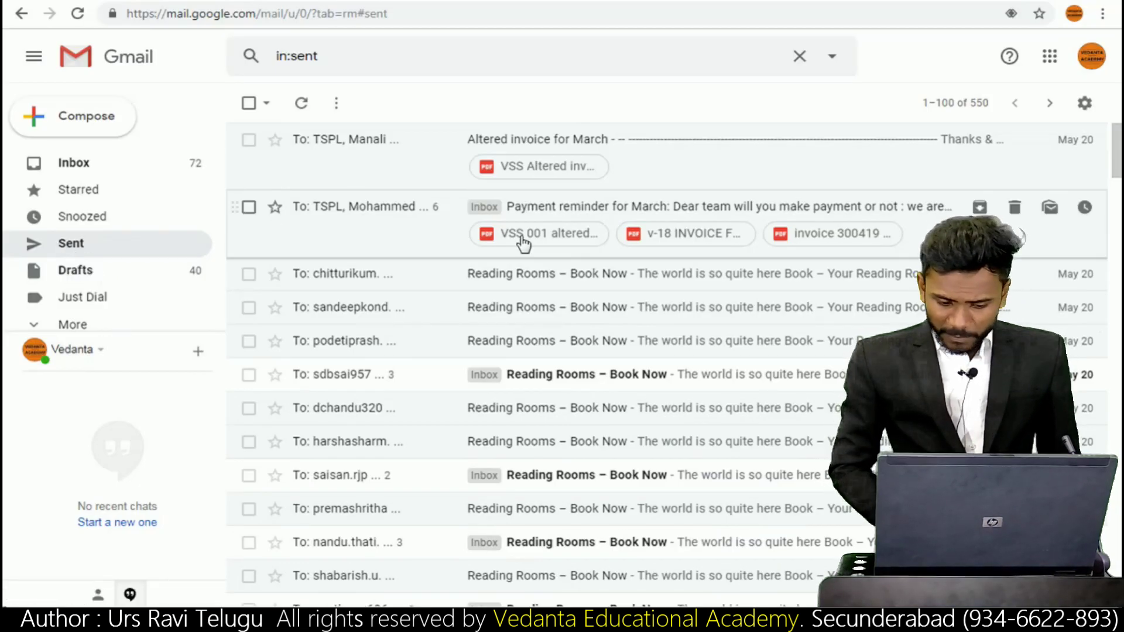
{"action": "left_click", "coordinate": [70, 245]}
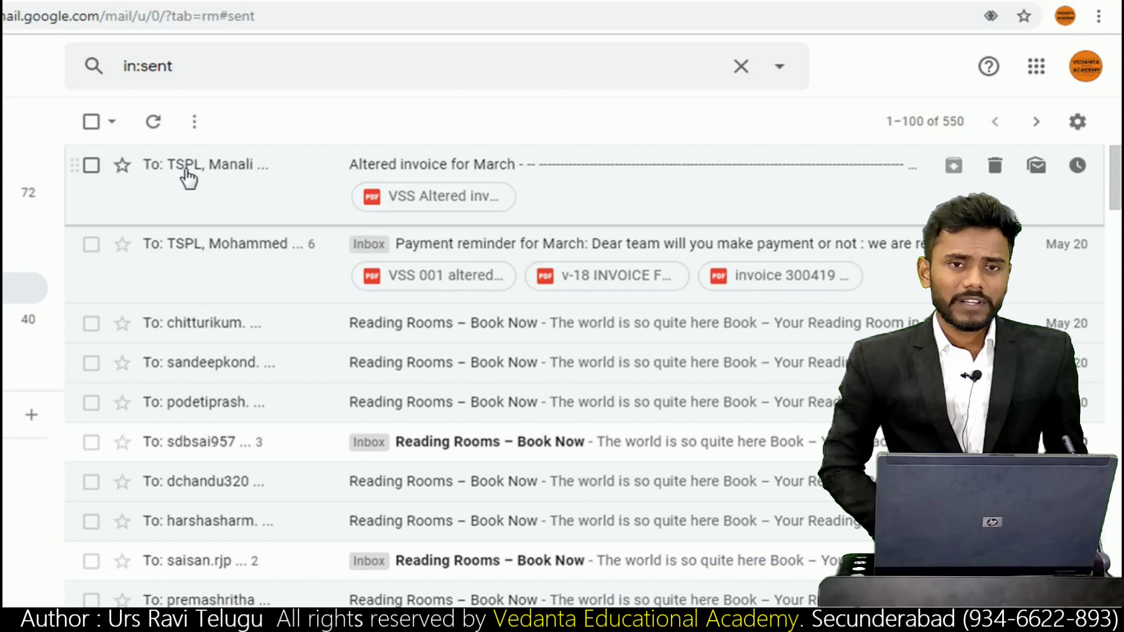
{"action": "mouse_move", "coordinate": [185, 176]}
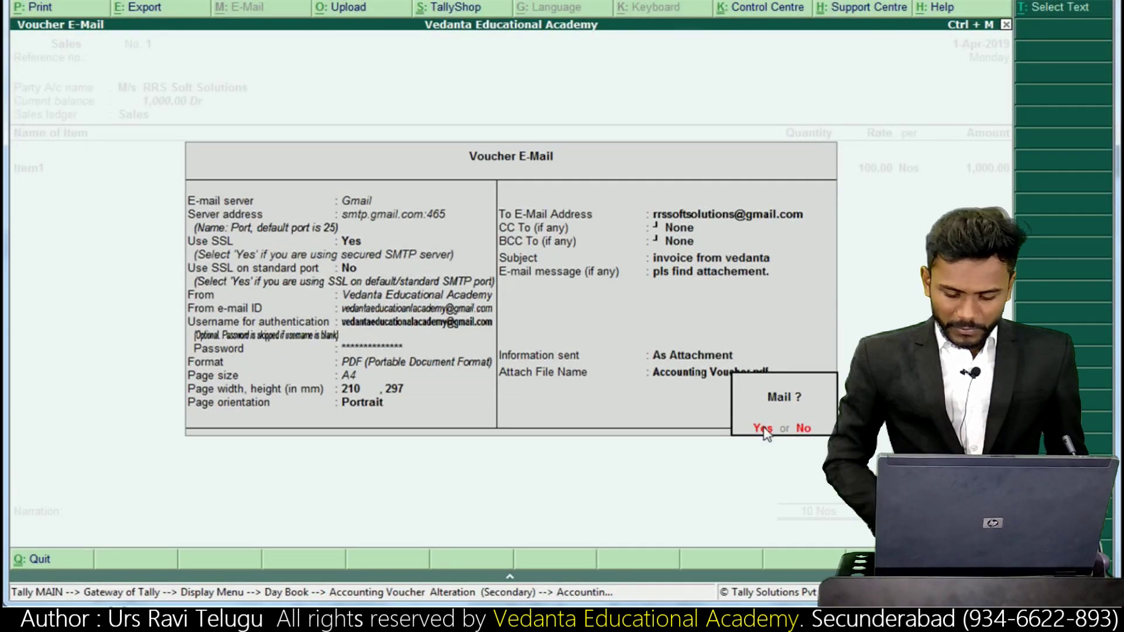
Step: Confirm the Mail? prompt so Tally e-mails the voucher PDF, then return to Gmail's Sent folder
{"action": "left_click", "coordinate": [763, 429]}
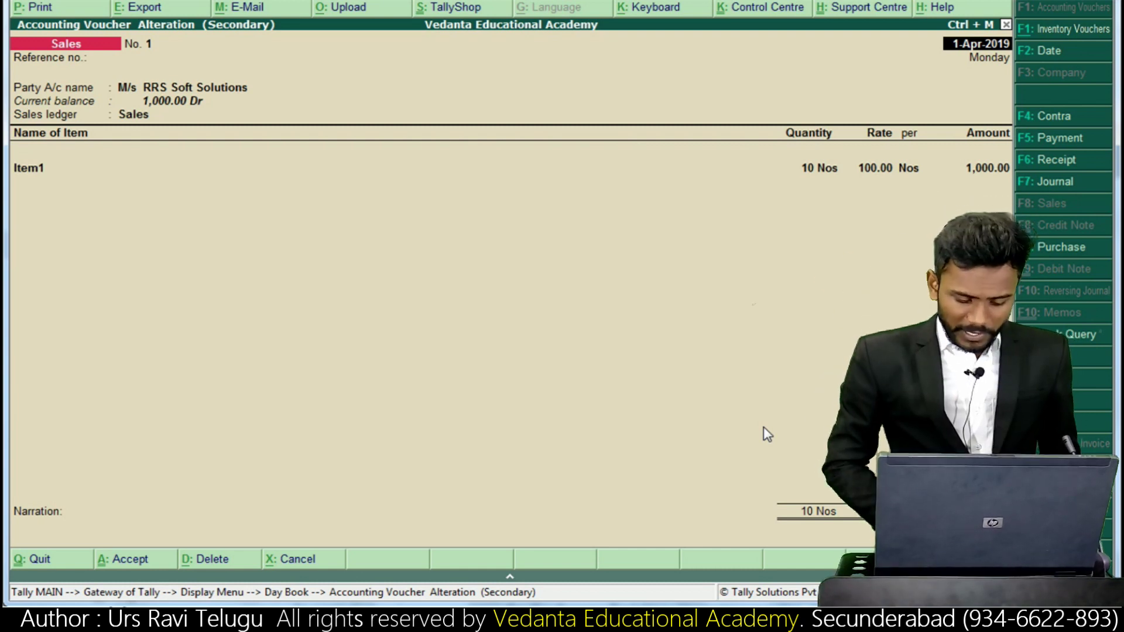
{"action": "key", "text": "alt+Tab"}
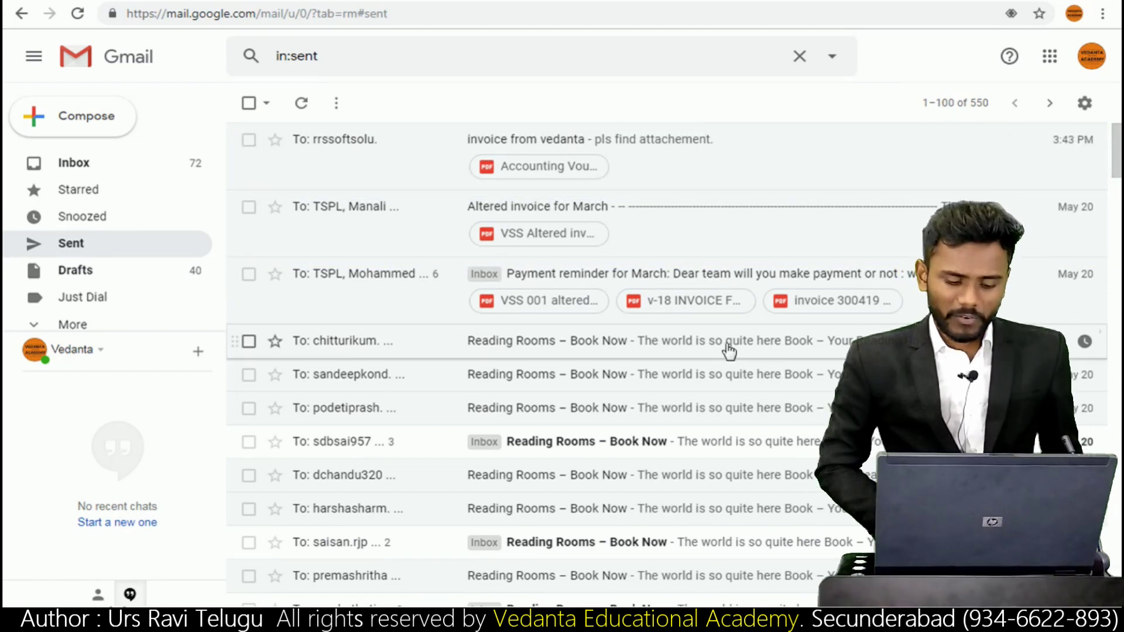
Step: Open the sent 'invoice from vedanta' message and check its Accounting Voucher PDF attachment
{"action": "left_click", "coordinate": [402, 176]}
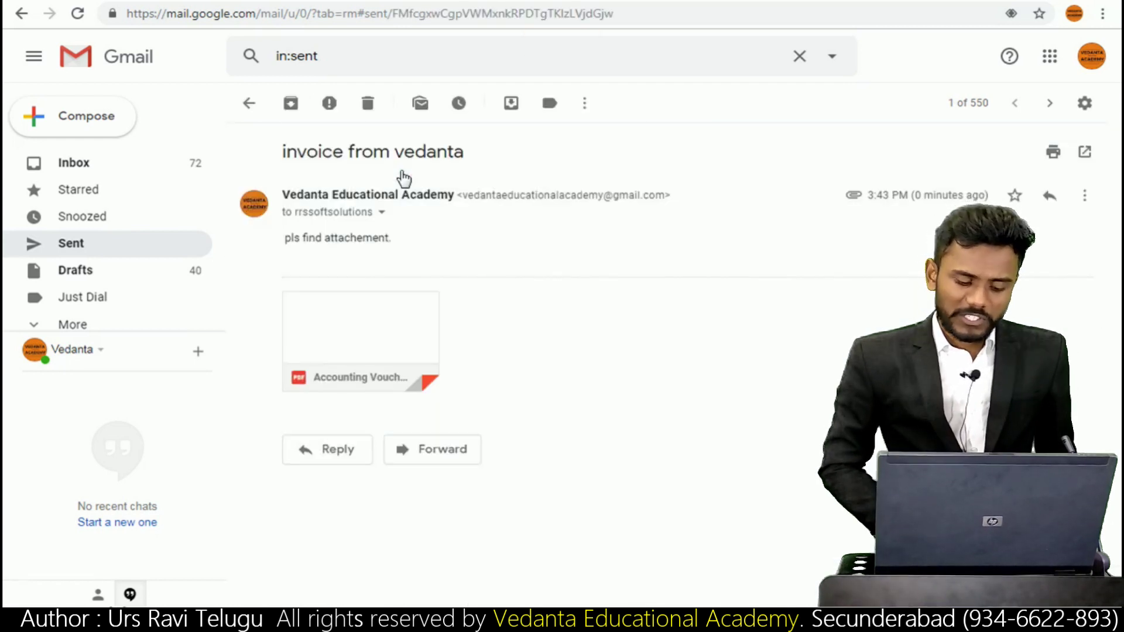
{"action": "mouse_move", "coordinate": [366, 324]}
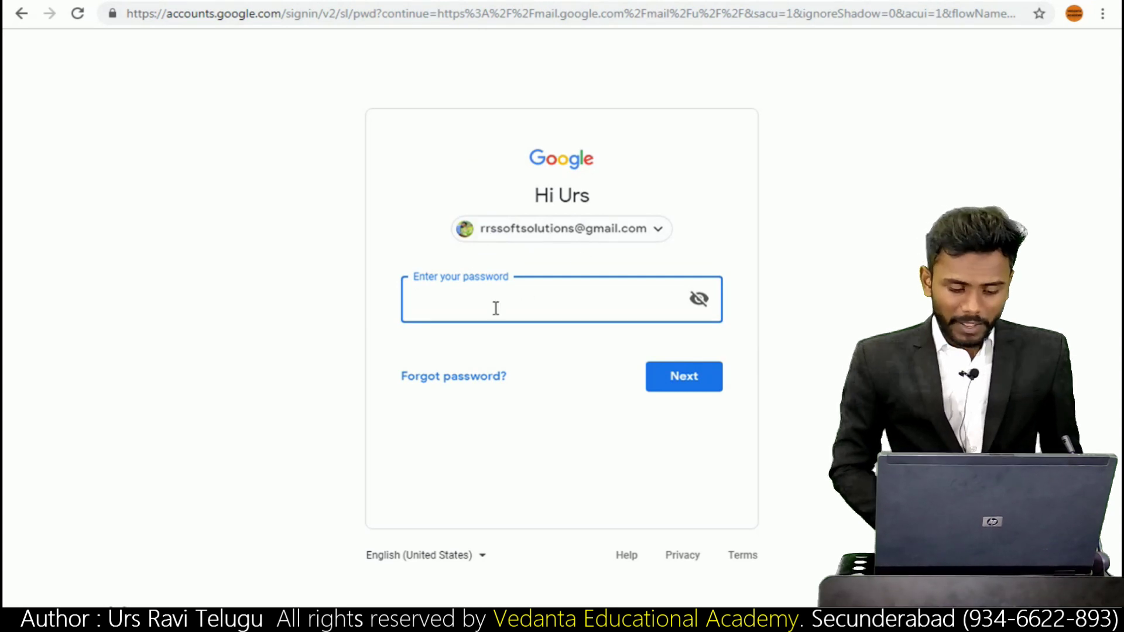
Step: Enter the account password on the Google sign-in page
{"action": "type", "text": "r"}
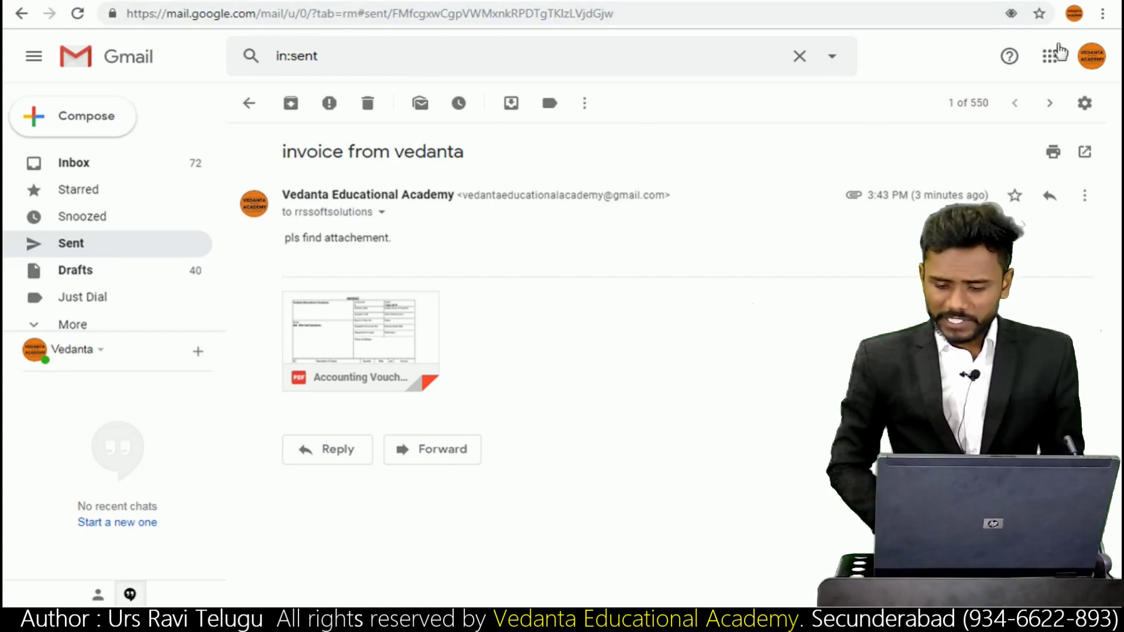
Step: Go from Gmail Settings' Accounts and Import tab to Other Google Account settings
{"action": "left_click", "coordinate": [1086, 105]}
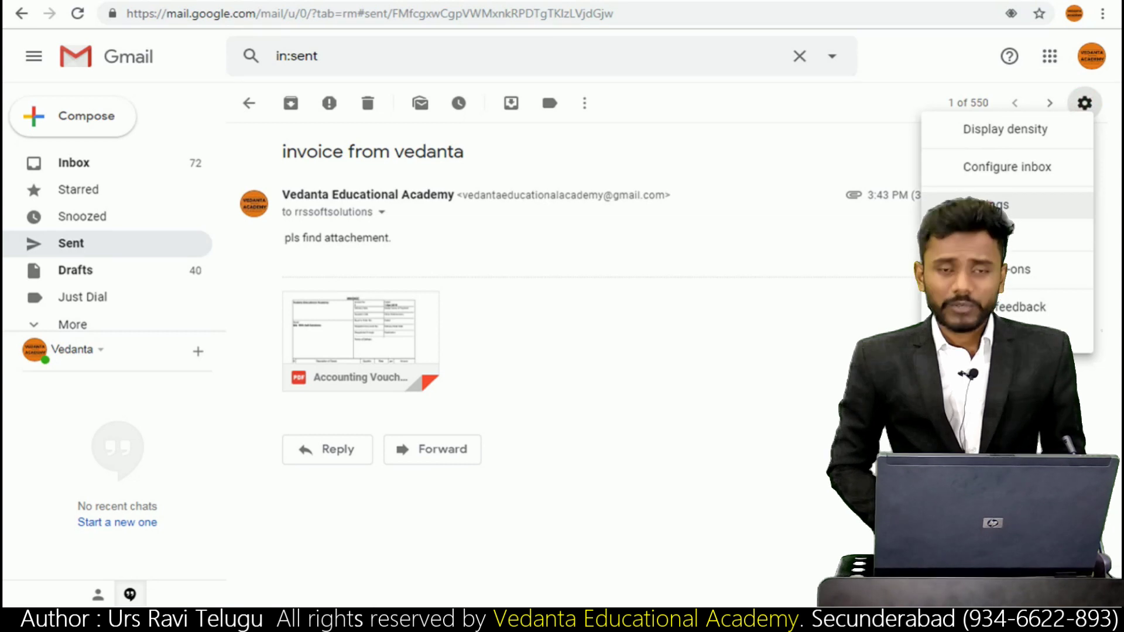
{"action": "left_click", "coordinate": [996, 204]}
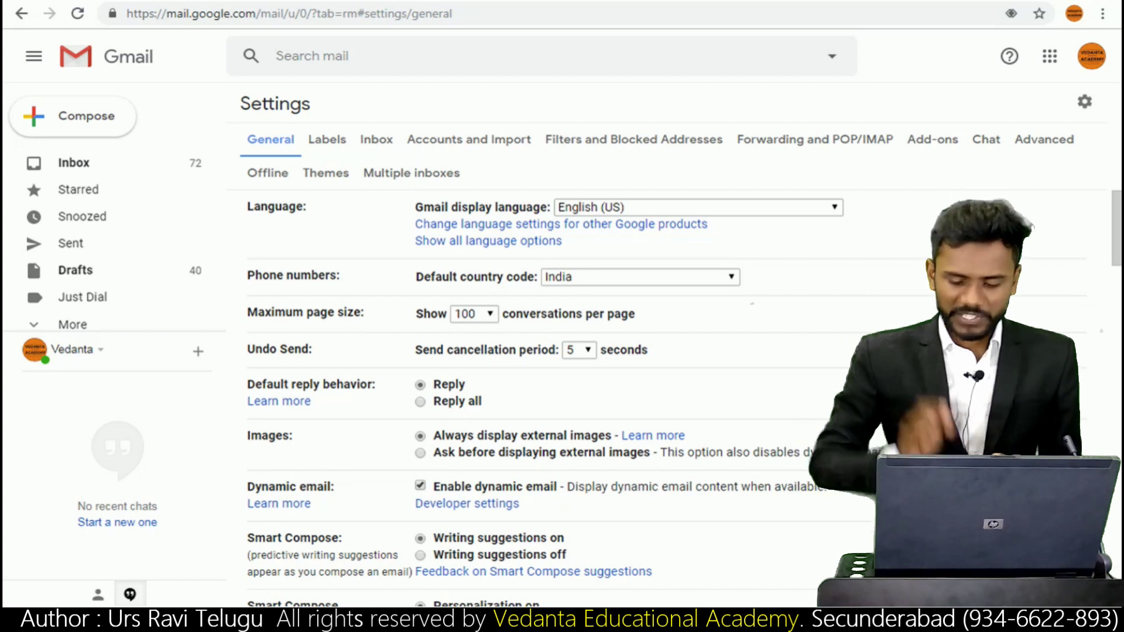
{"action": "left_click", "coordinate": [468, 146]}
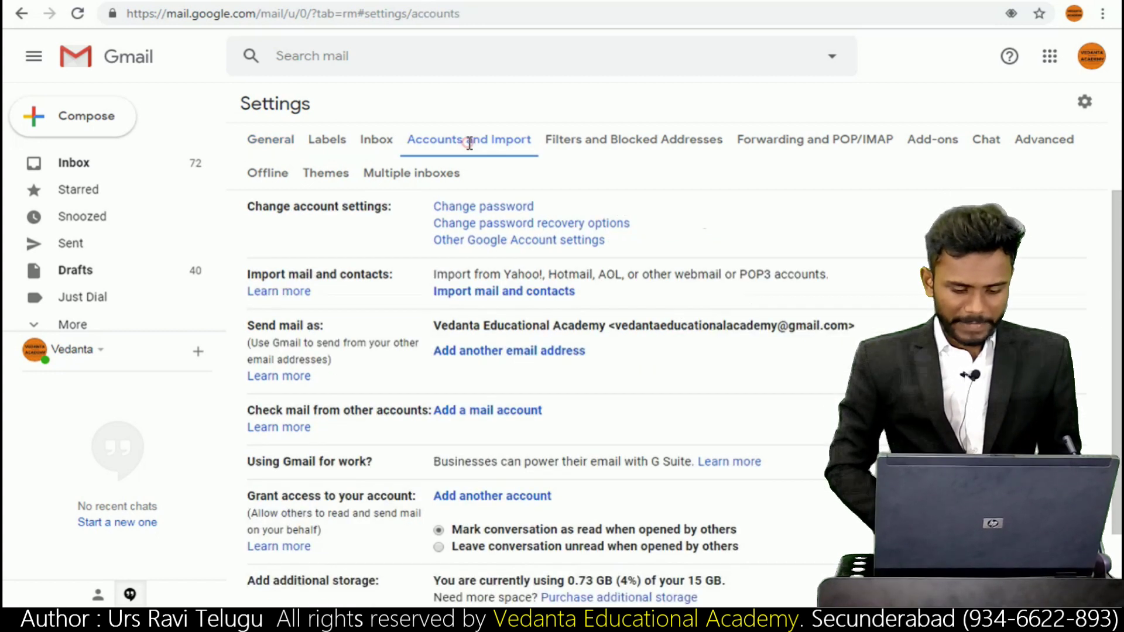
{"action": "left_click", "coordinate": [507, 241]}
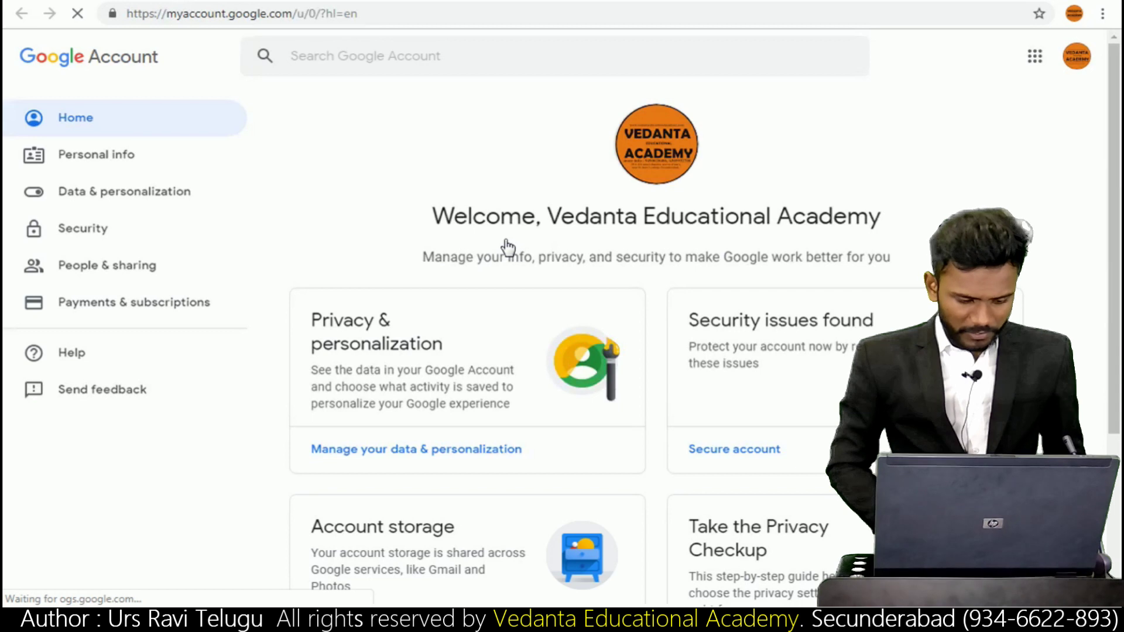
Step: Under the account's Security options, toggle Less secure app access so less secure apps are allowed
{"action": "scroll", "coordinate": [89, 237], "scroll_direction": "down", "scroll_amount": 1}
{"action": "left_click", "coordinate": [87, 231]}
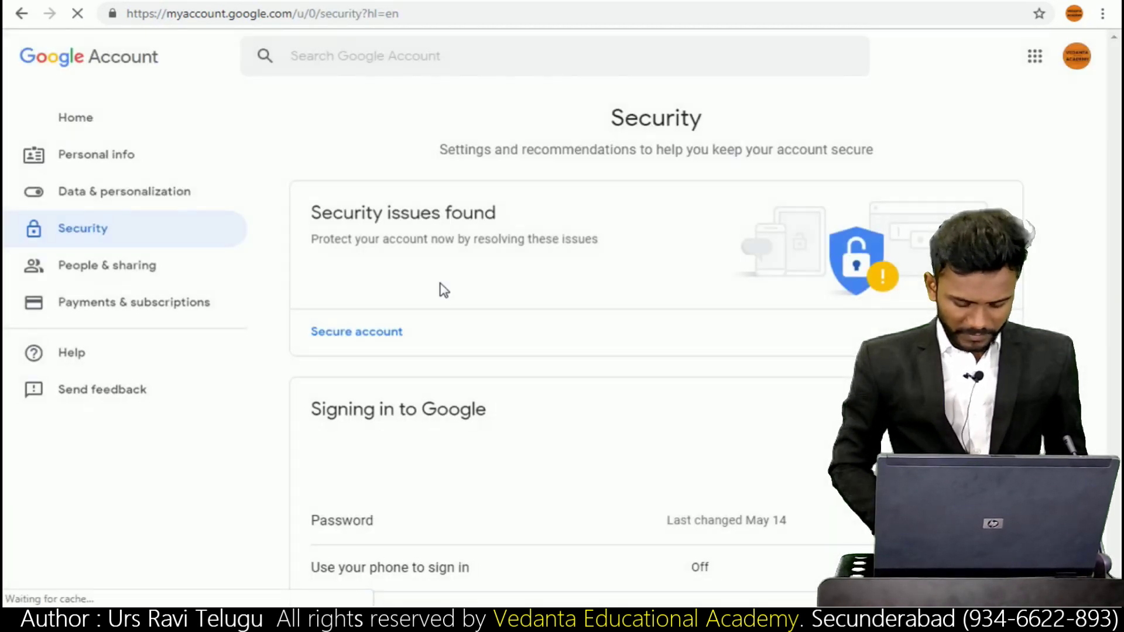
{"action": "scroll", "coordinate": [444, 289], "scroll_direction": "down", "scroll_amount": 3}
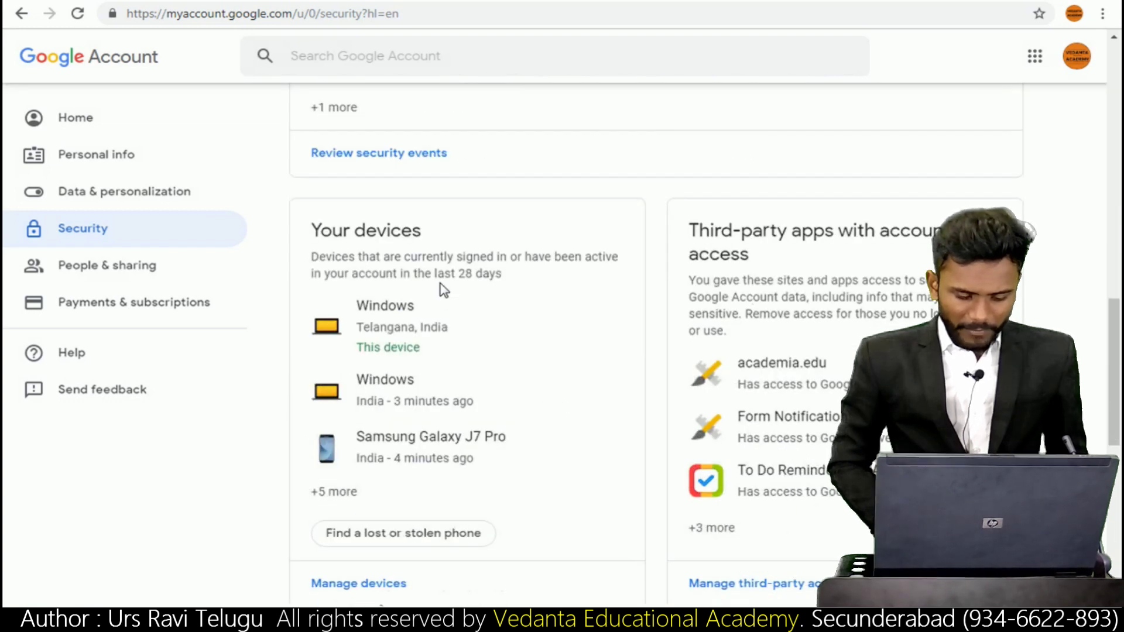
{"action": "scroll", "coordinate": [444, 290], "scroll_direction": "down", "scroll_amount": 6}
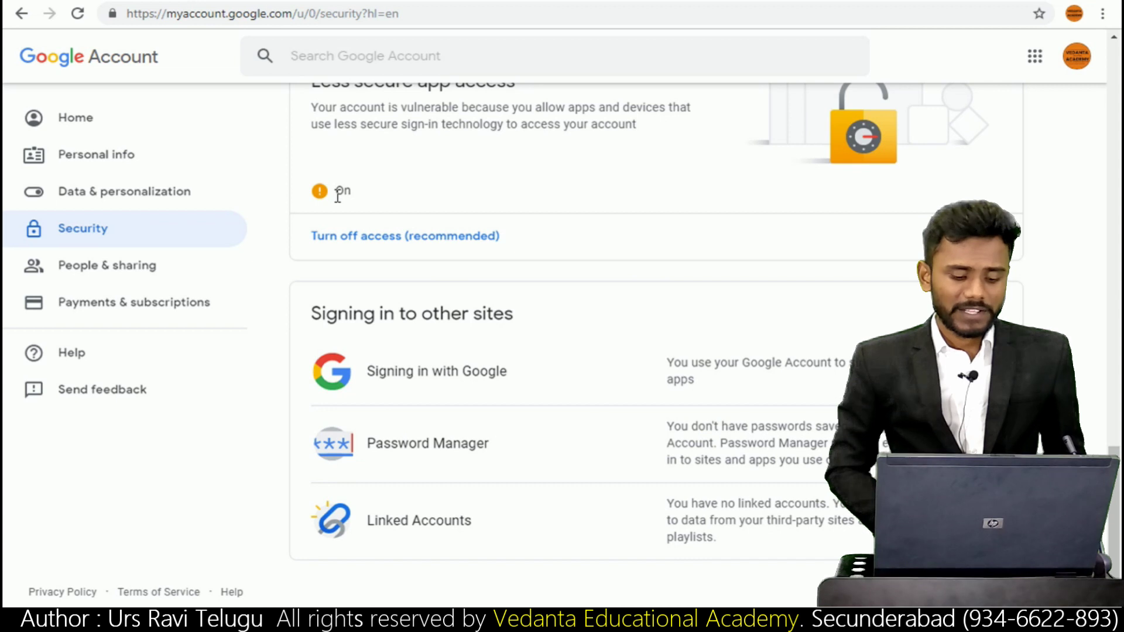
{"action": "left_click", "coordinate": [351, 236]}
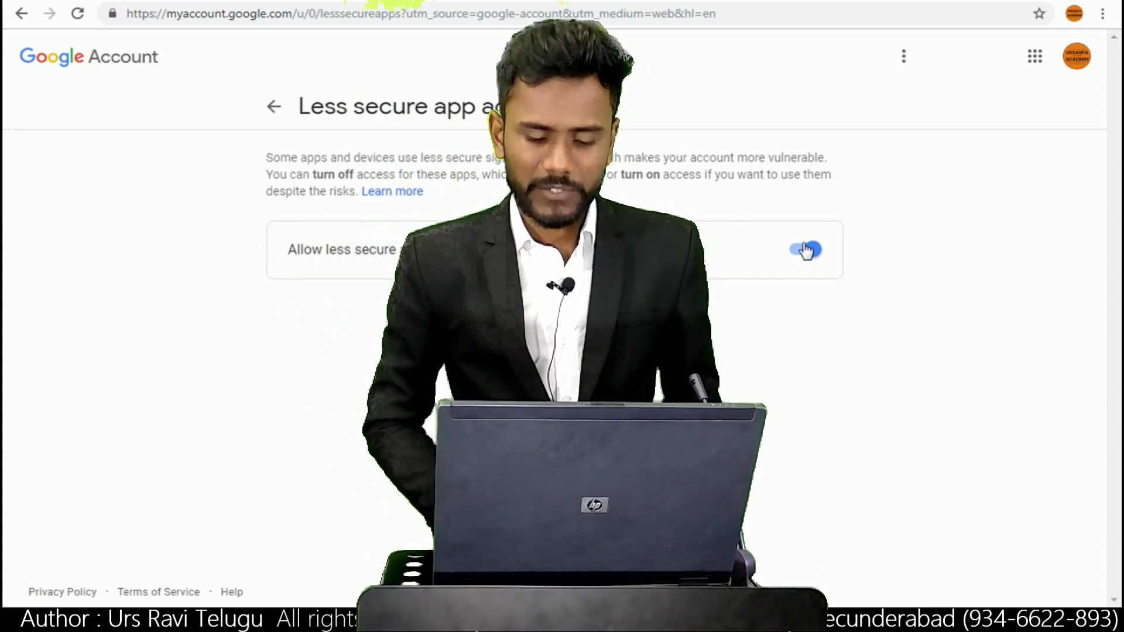
{"action": "left_click", "coordinate": [807, 250]}
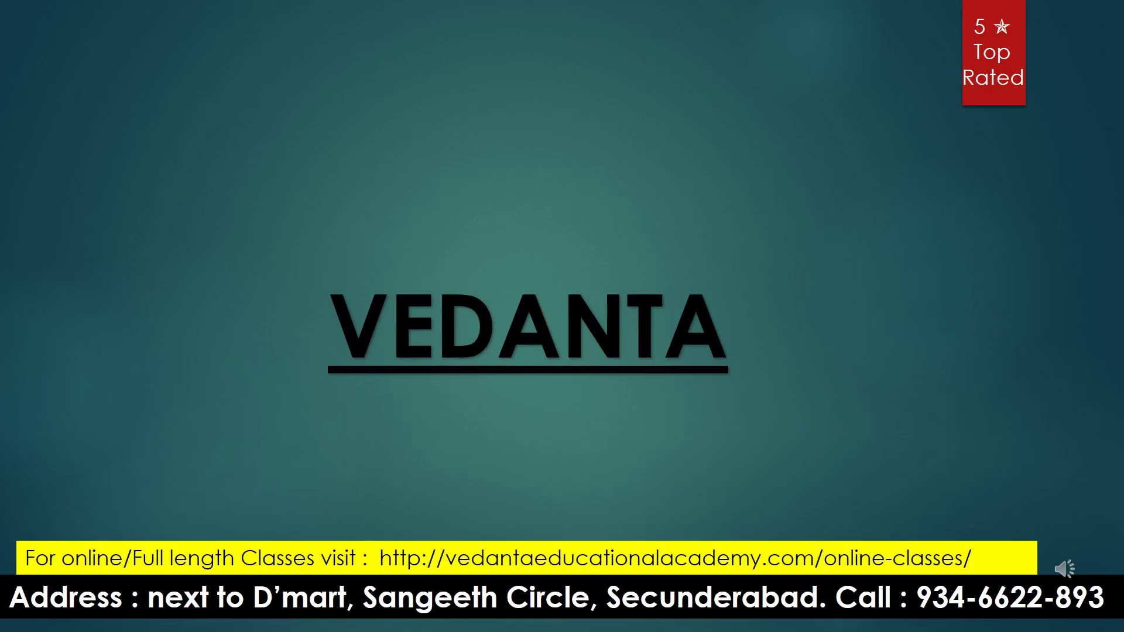